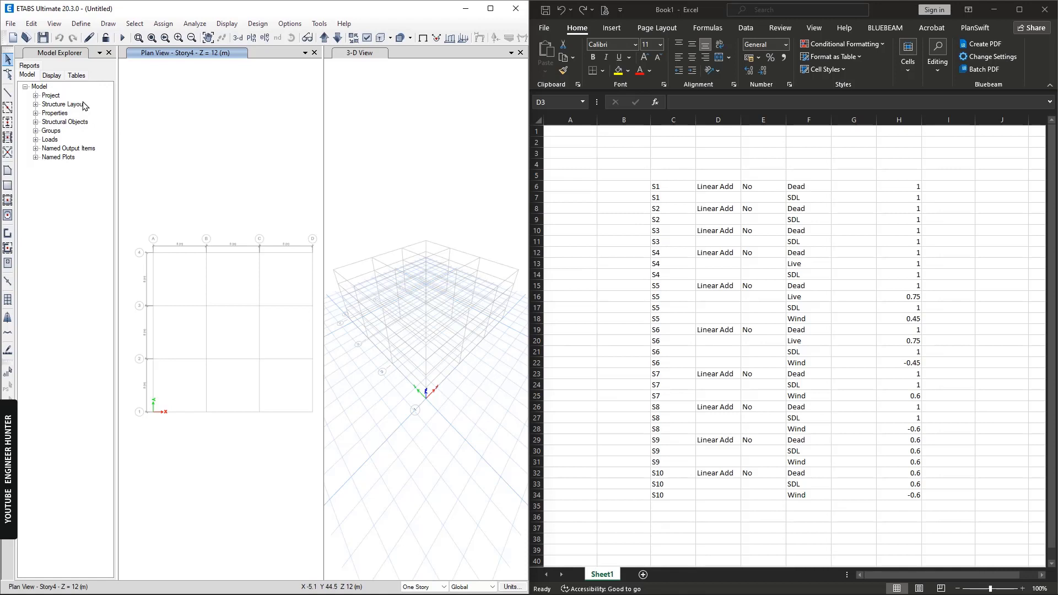
# - Generate default Concrete Frame Design combinations DConS1–DConS6, discarding Comb1, and close the Load Combinations list
pyautogui.click(81, 23)
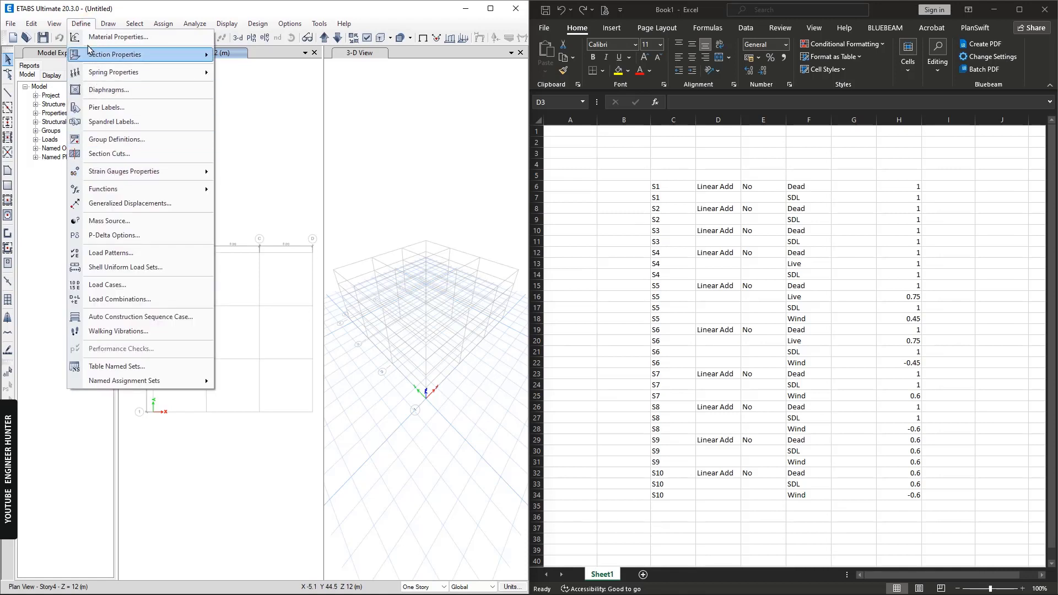
pyautogui.click(149, 302)
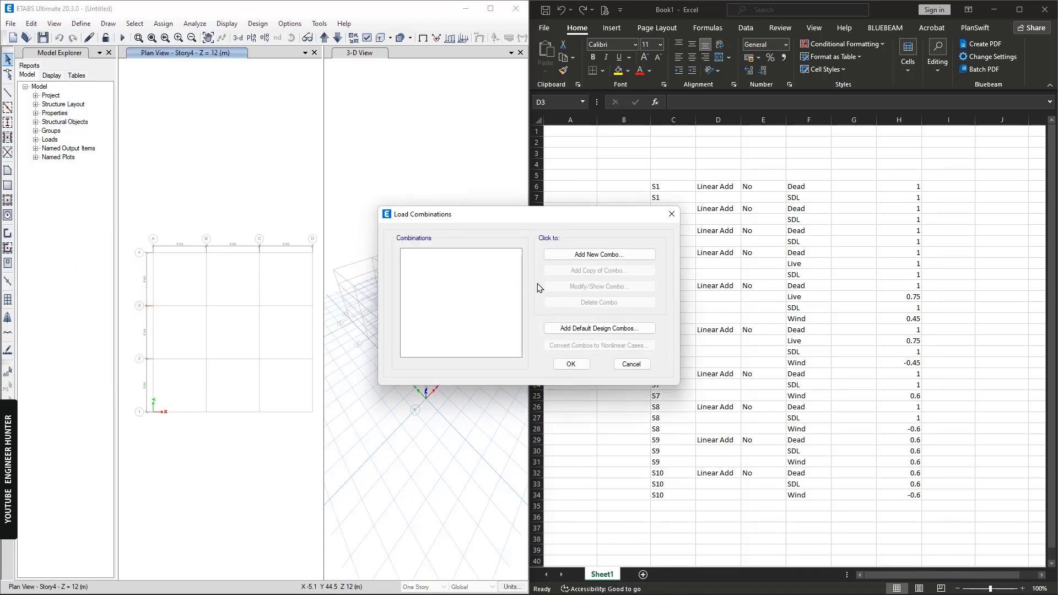
pyautogui.click(584, 254)
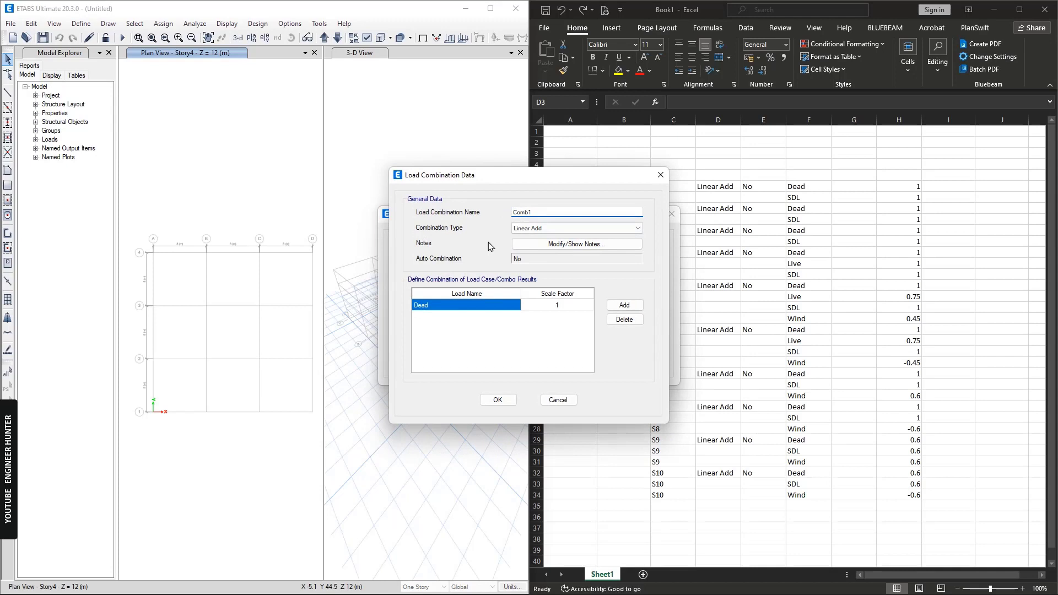
pyautogui.click(659, 176)
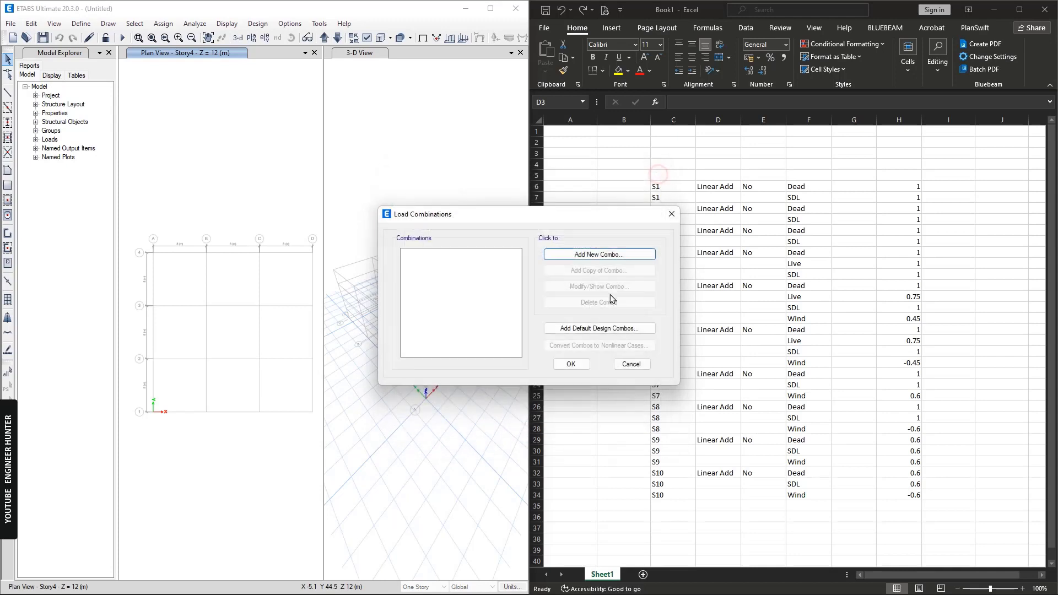
pyautogui.click(586, 329)
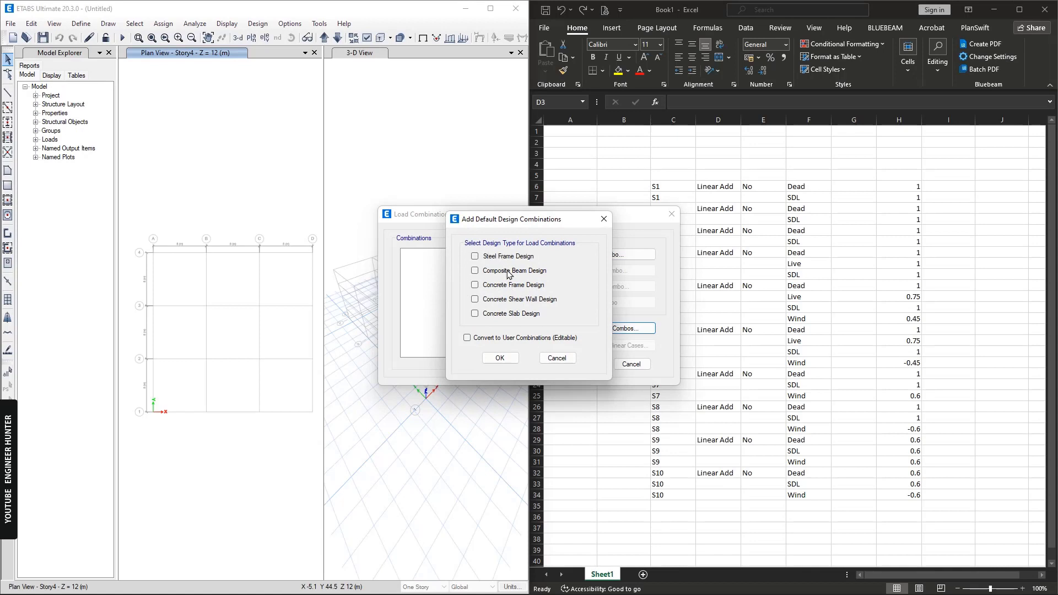
pyautogui.click(495, 286)
pyautogui.click(500, 358)
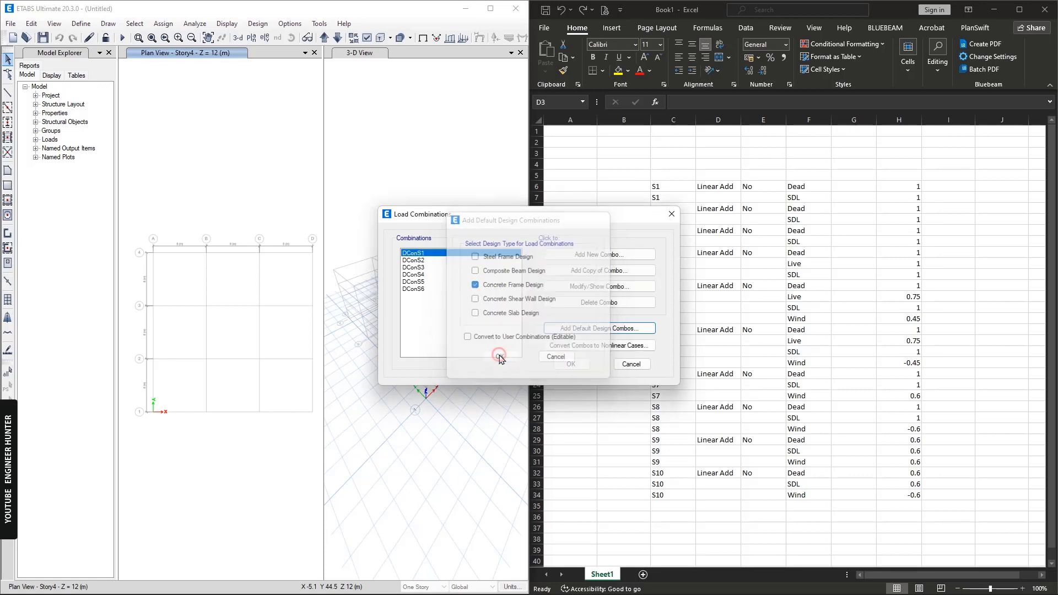
pyautogui.click(413, 267)
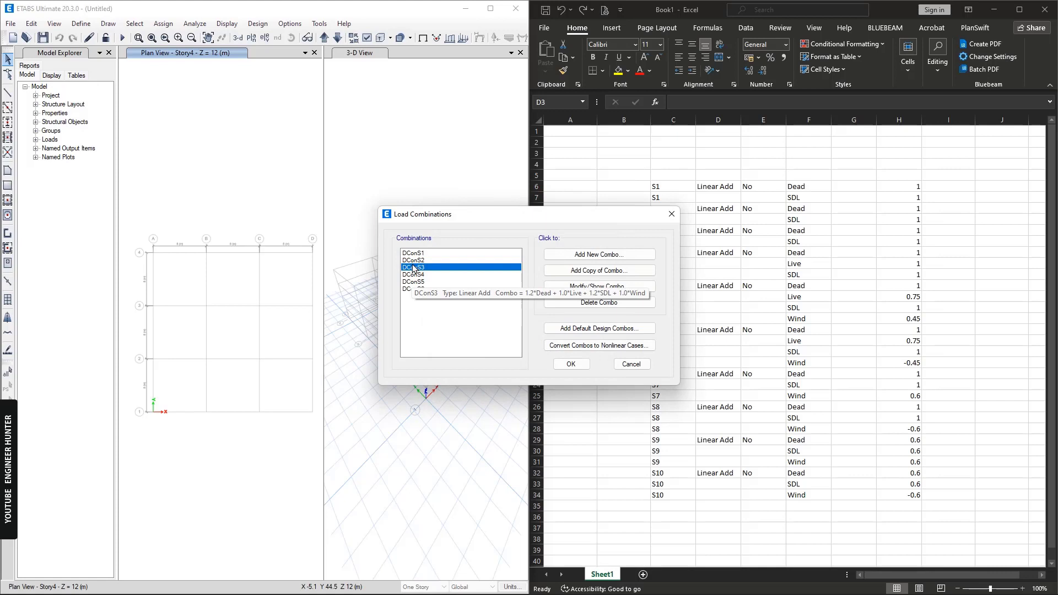
pyautogui.click(571, 364)
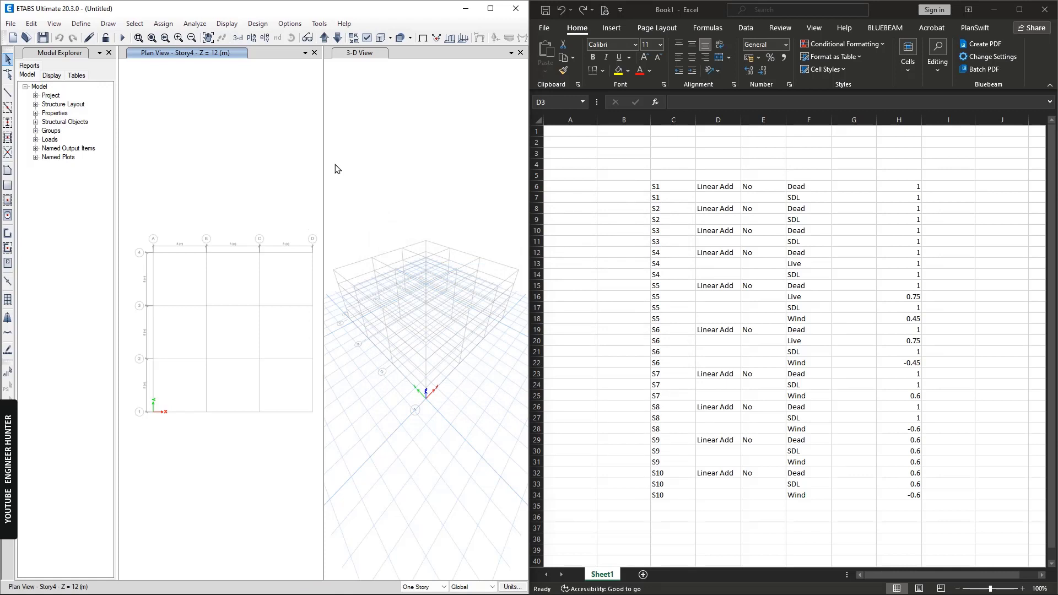
# - Select Excel range C6:H34, then expand ETABS Tables to Model Definition > Load Case Definitions > Load Combination Definitions
pyautogui.click(687, 185)
pyautogui.moveTo(687, 186); pyautogui.dragTo(904, 493)
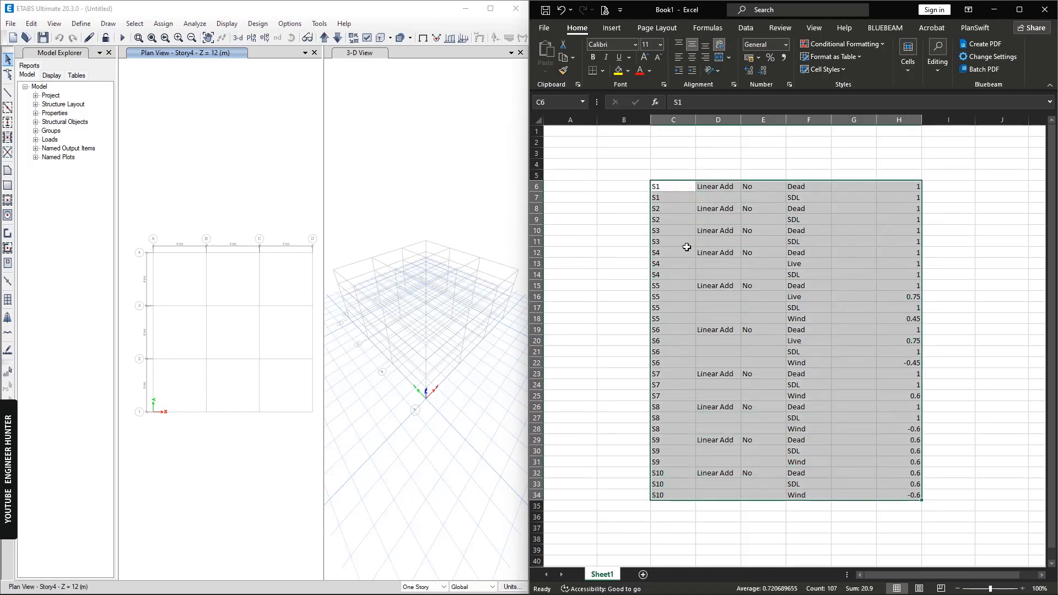
pyautogui.click(76, 75)
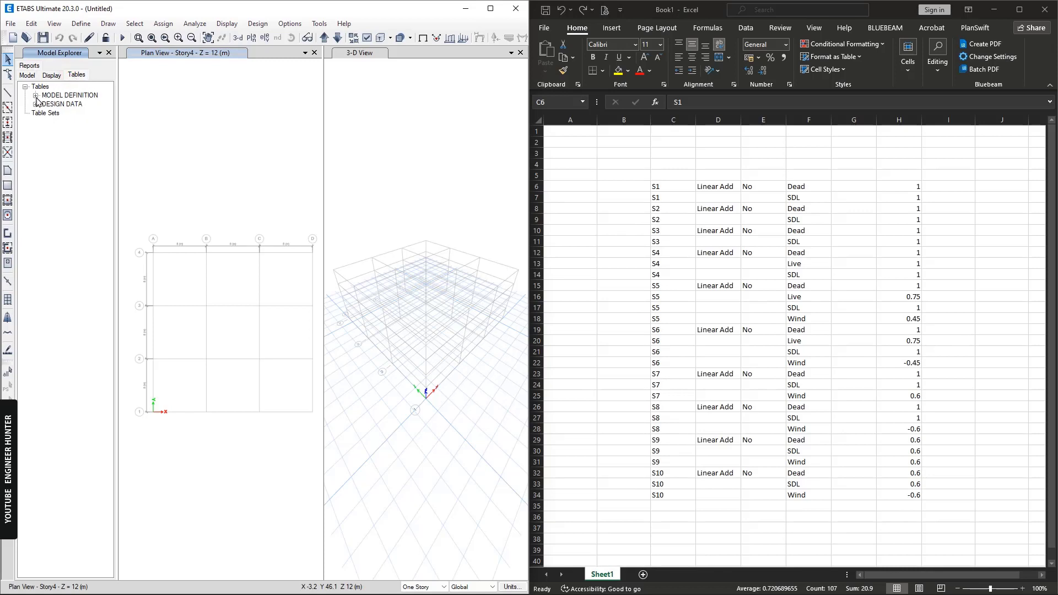
pyautogui.click(35, 96)
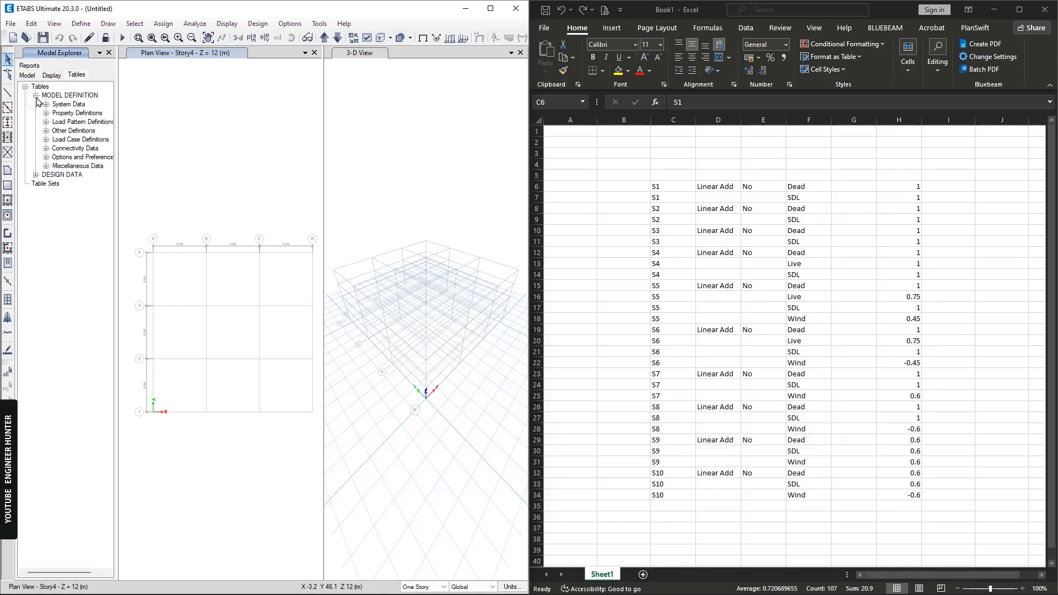
pyautogui.click(46, 140)
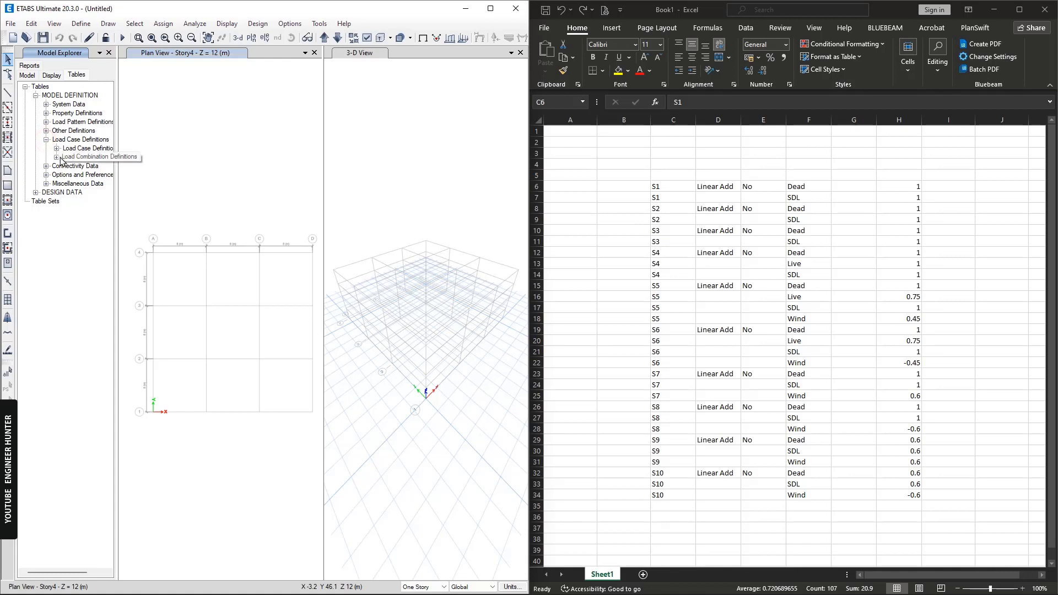
pyautogui.doubleClick(88, 157)
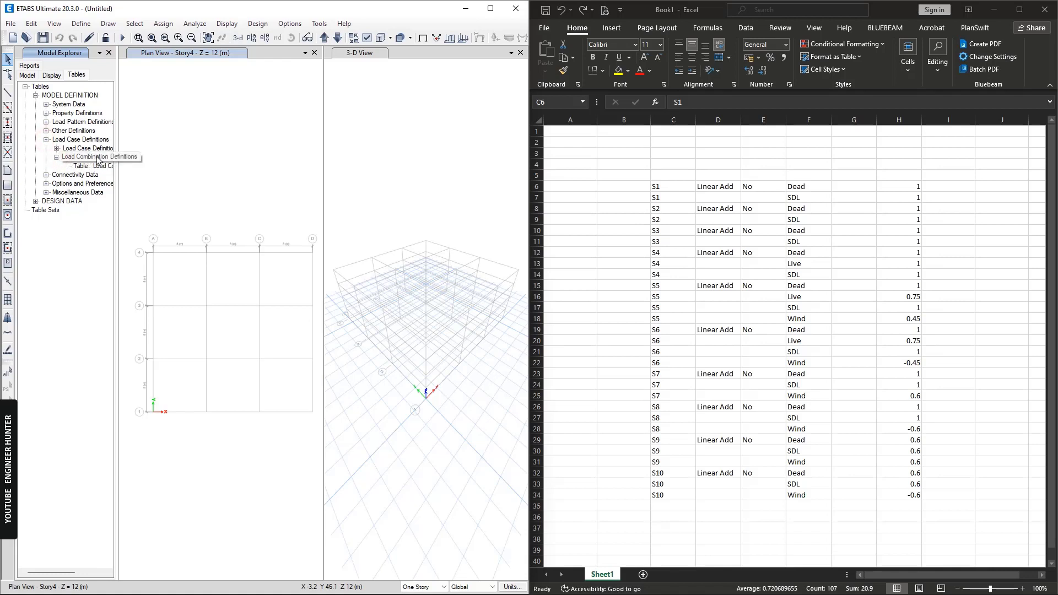
pyautogui.rightClick(82, 166)
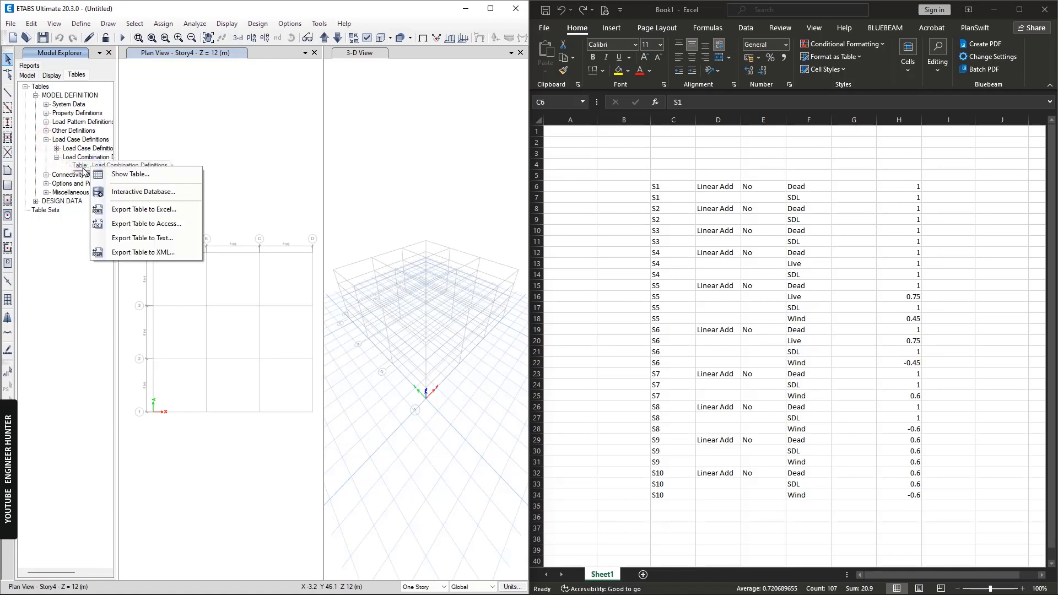
# - Show the Load Combination Definitions table and inspect the DConS1–DConS4 rows, SF values and load names
pyautogui.click(124, 174)
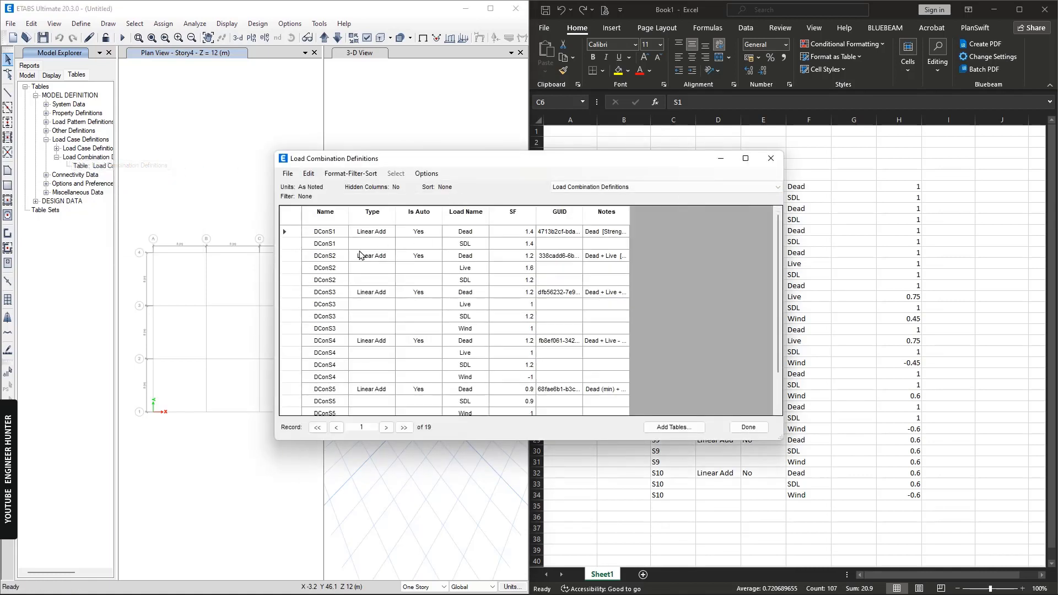
pyautogui.click(329, 269)
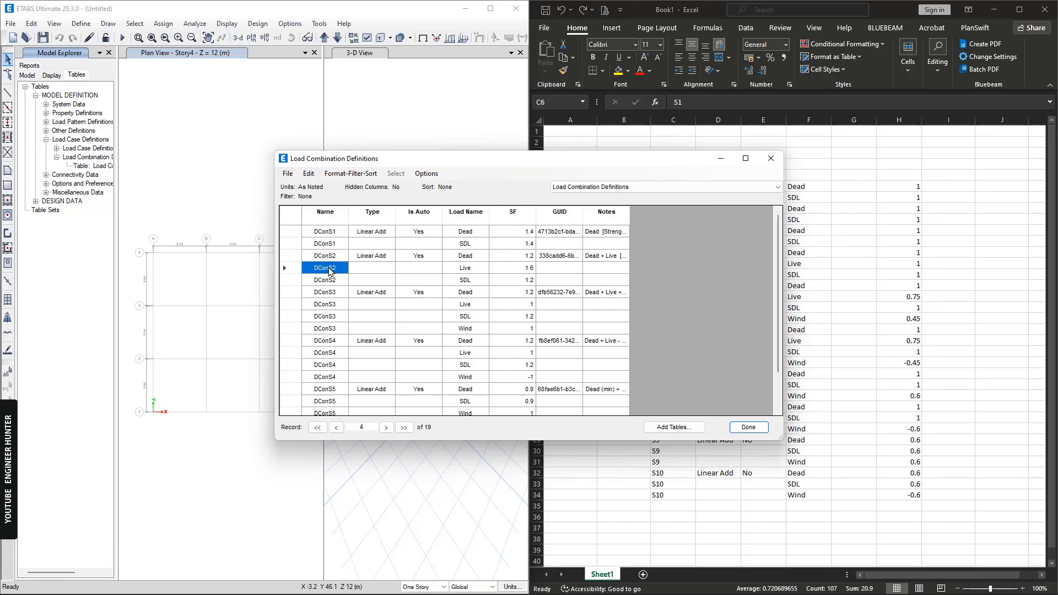
pyautogui.scroll(-2, 331, 347)
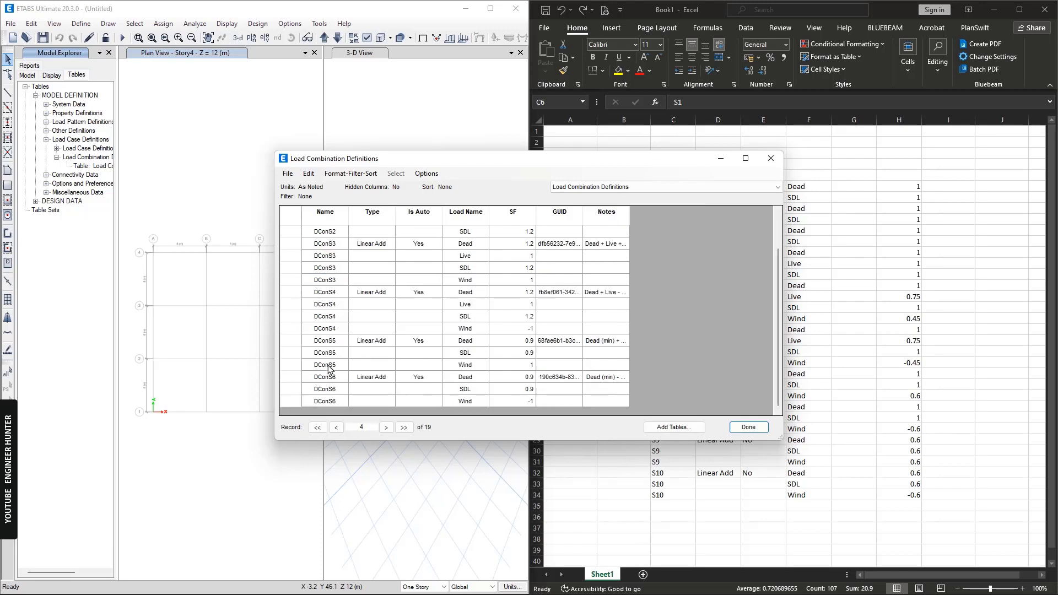
pyautogui.moveTo(332, 346); pyautogui.dragTo(343, 257)
pyautogui.scroll(2, 518, 286)
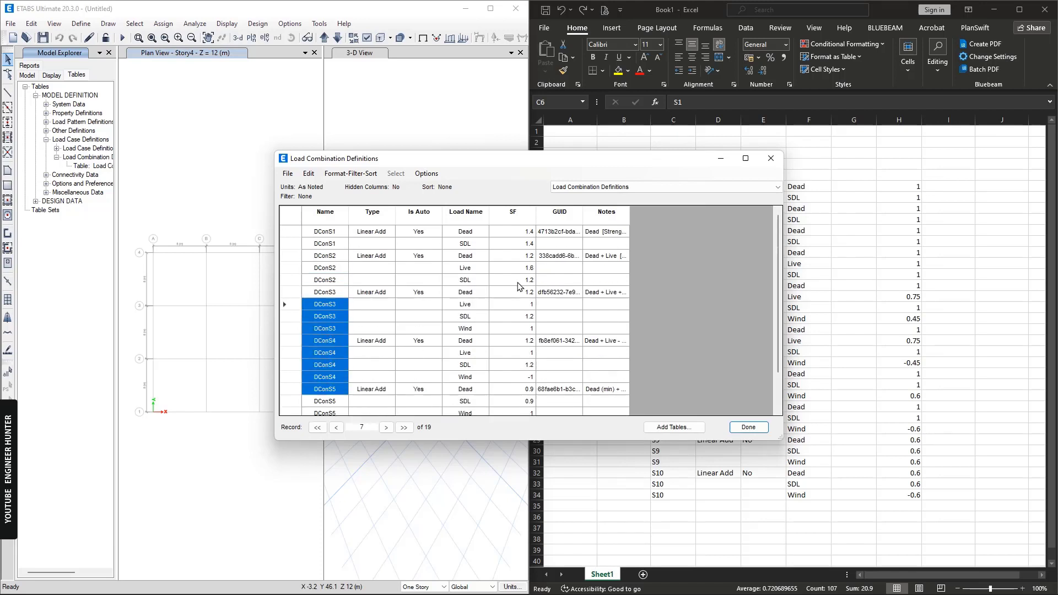
pyautogui.moveTo(513, 233); pyautogui.dragTo(511, 351)
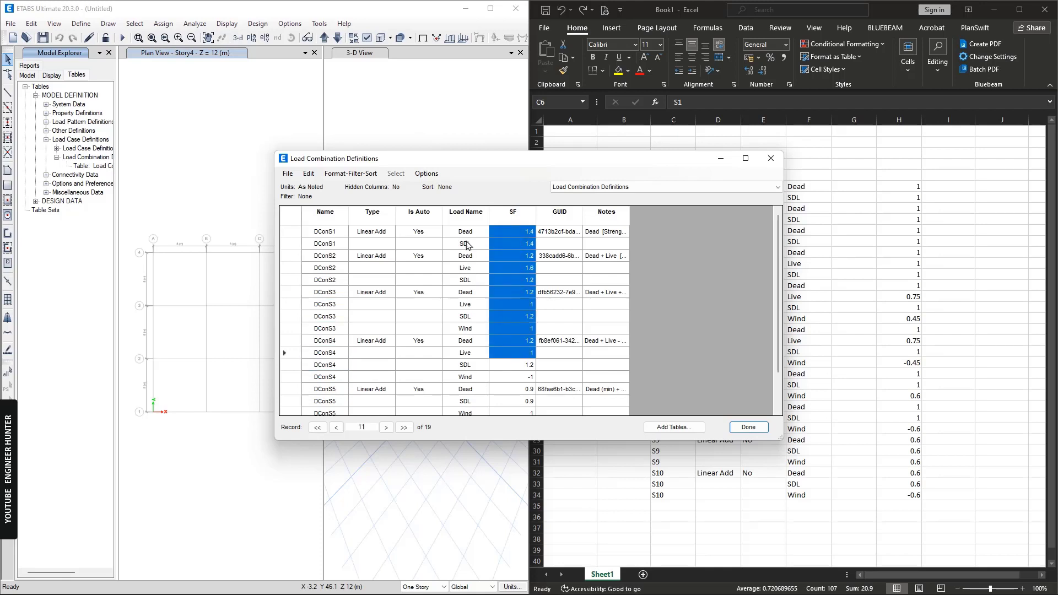
pyautogui.moveTo(466, 243); pyautogui.dragTo(469, 341)
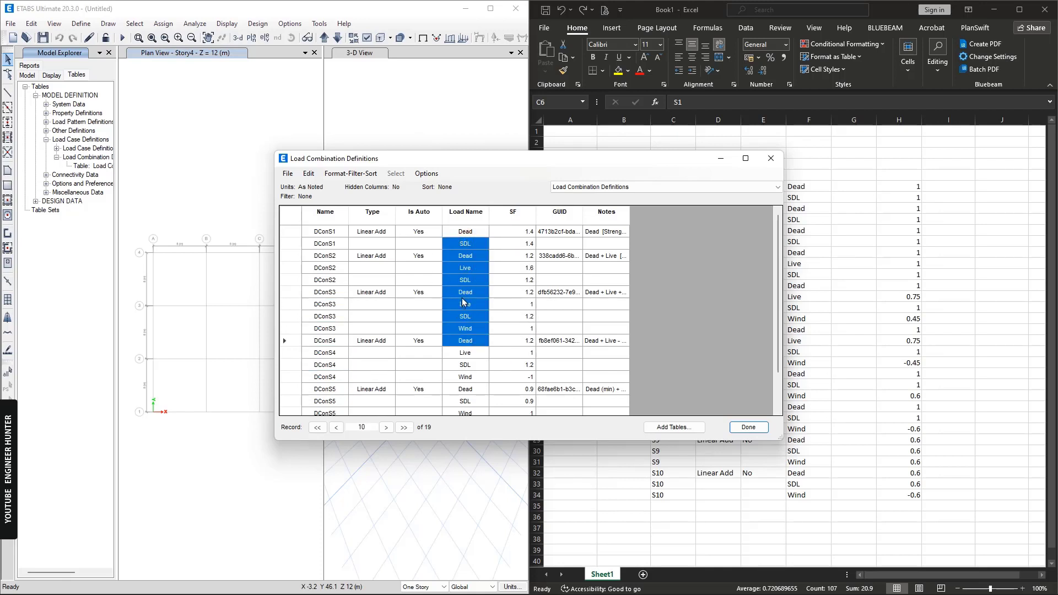
# - Check the DConS2/DConS3 cells, close the read-only table, and reopen it as Interactive Database
pyautogui.click(419, 304)
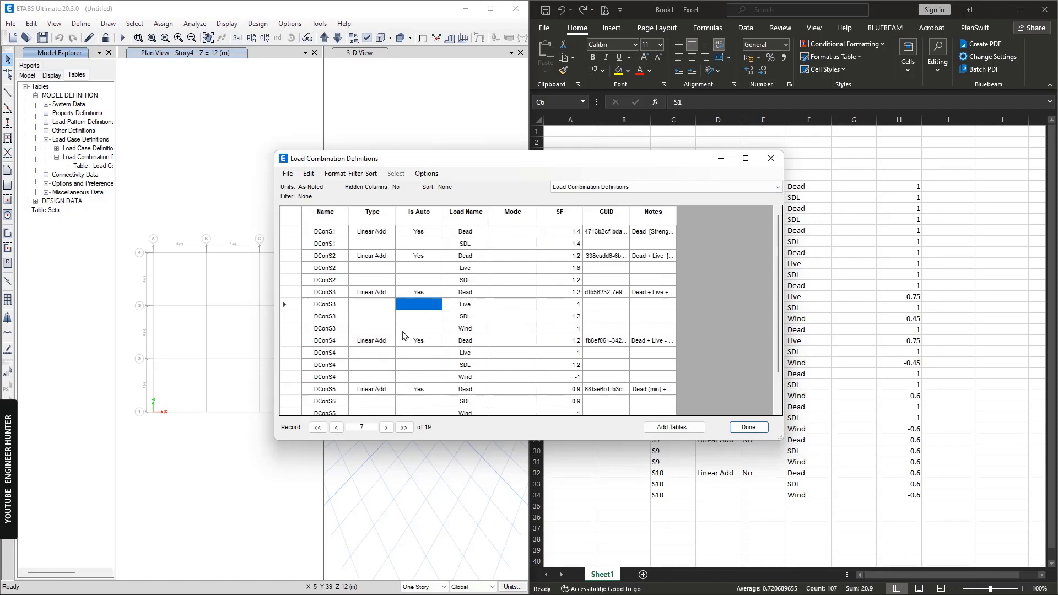
pyautogui.click(333, 282)
pyautogui.click(328, 307)
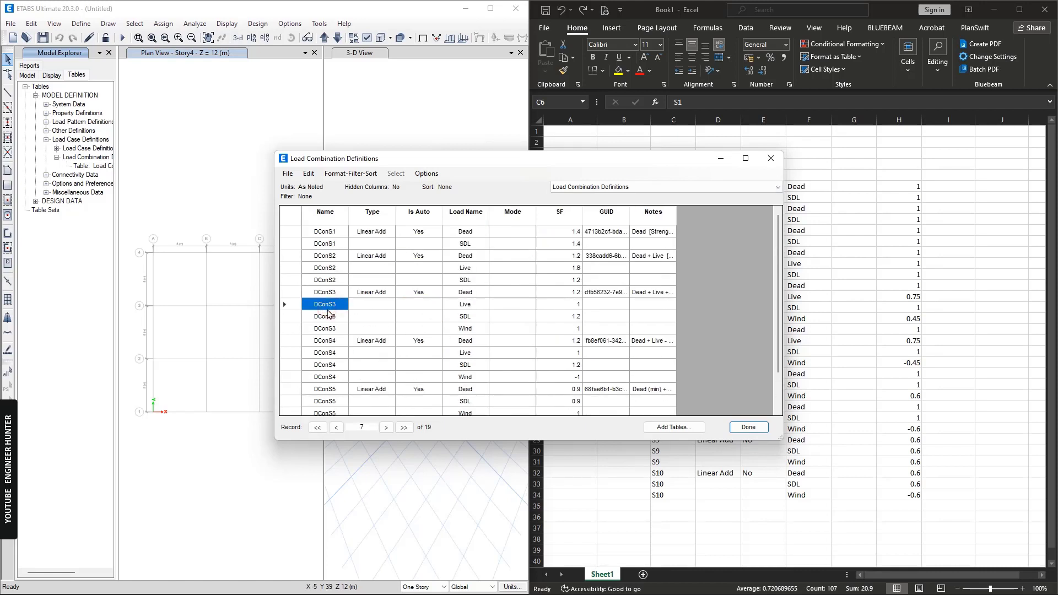
pyautogui.scroll(-2, 467, 283)
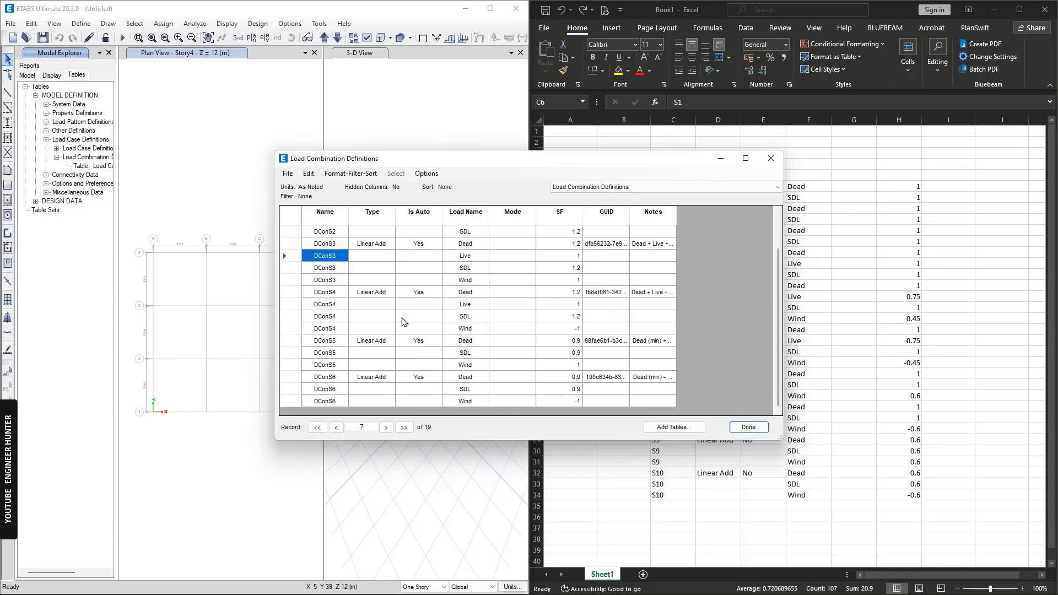
pyautogui.scroll(2, 405, 322)
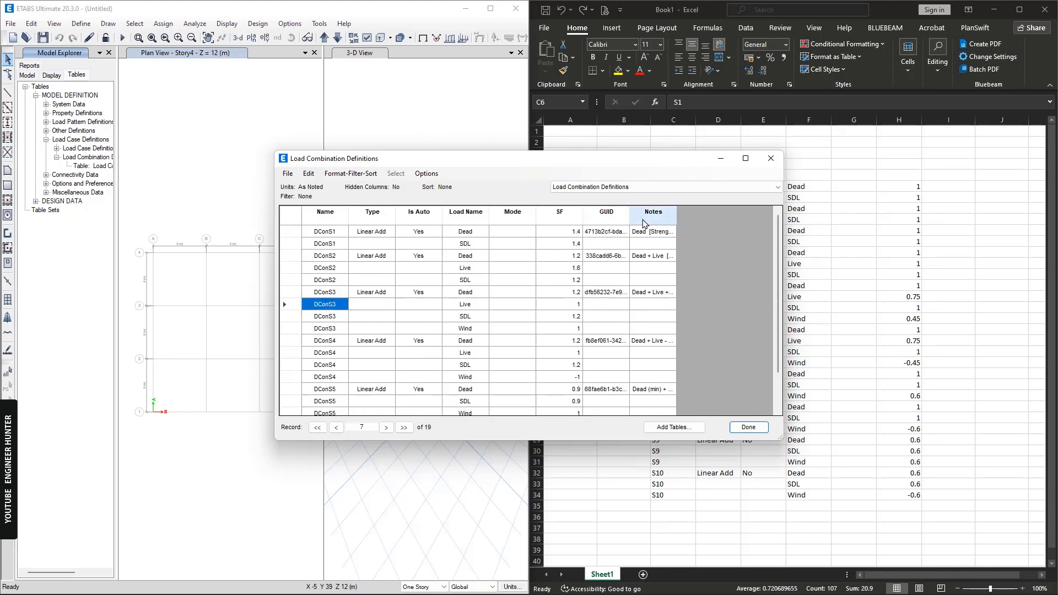
pyautogui.click(770, 158)
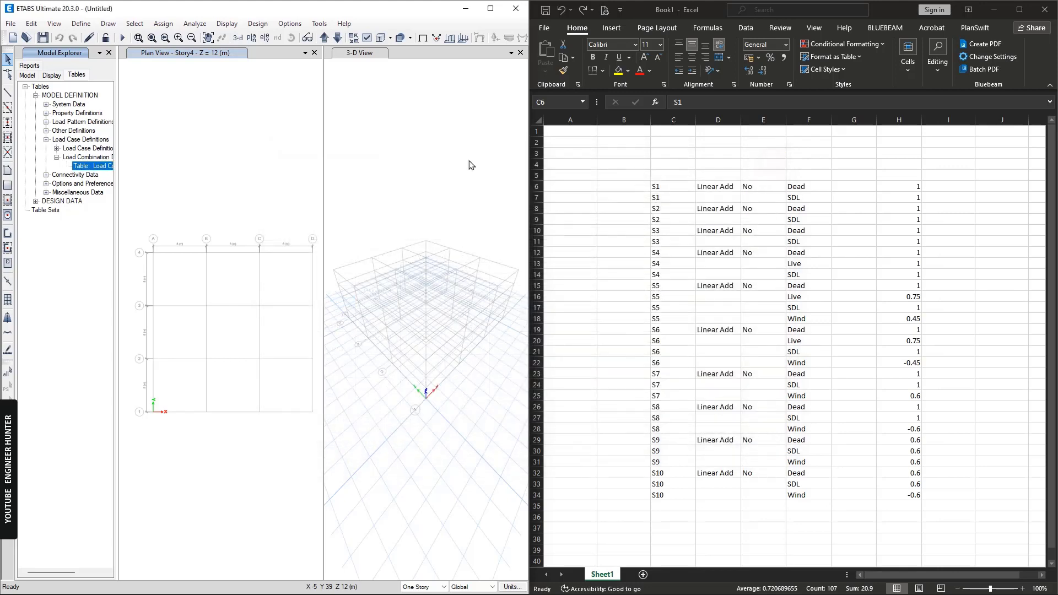
pyautogui.rightClick(88, 166)
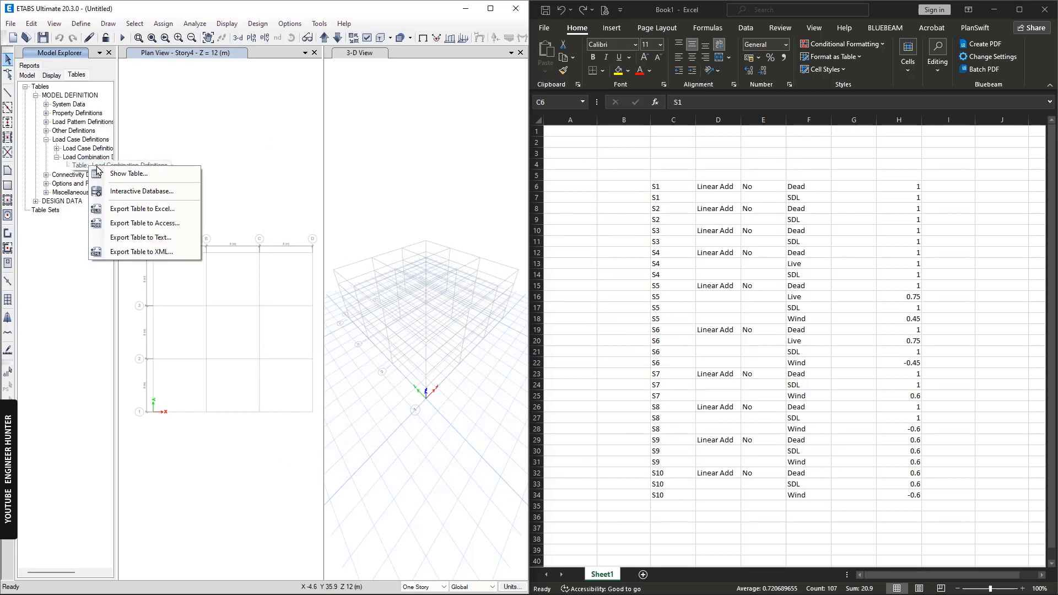
pyautogui.click(161, 191)
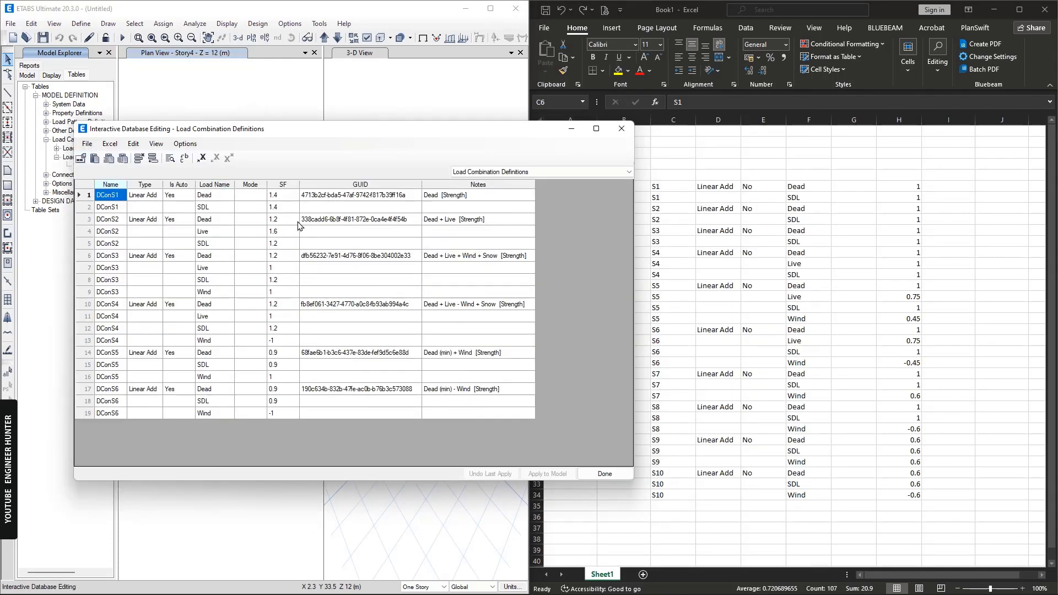
# - Inspect the DConS2 rows and their empty Is Auto entry in the interactive table
pyautogui.click(109, 253)
pyautogui.click(114, 242)
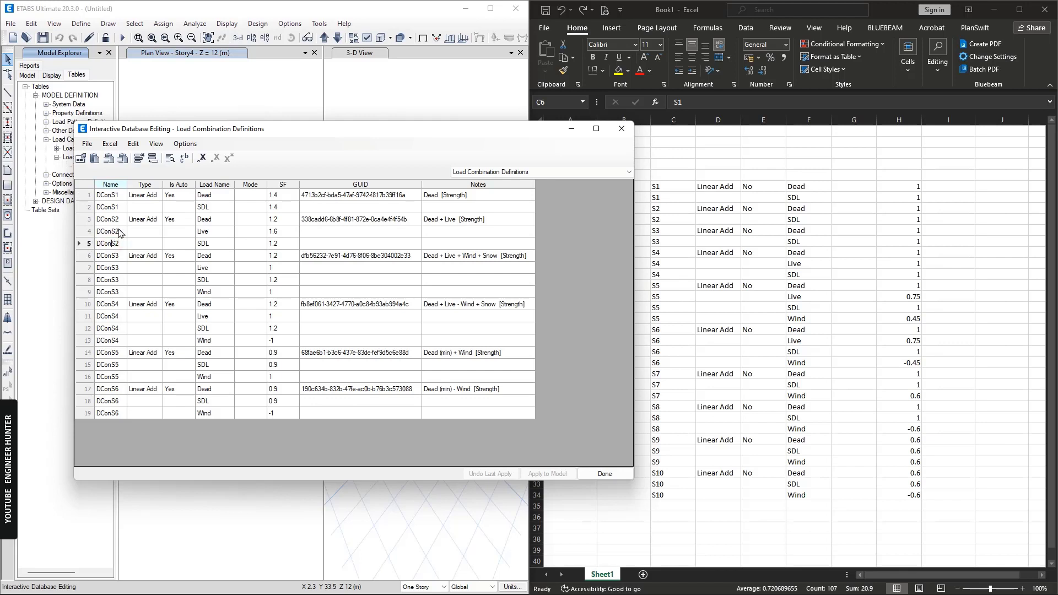
pyautogui.click(185, 244)
# - Re-paste the load names in Excel column F6:F34 in place and dismiss the paste options
pyautogui.click(701, 202)
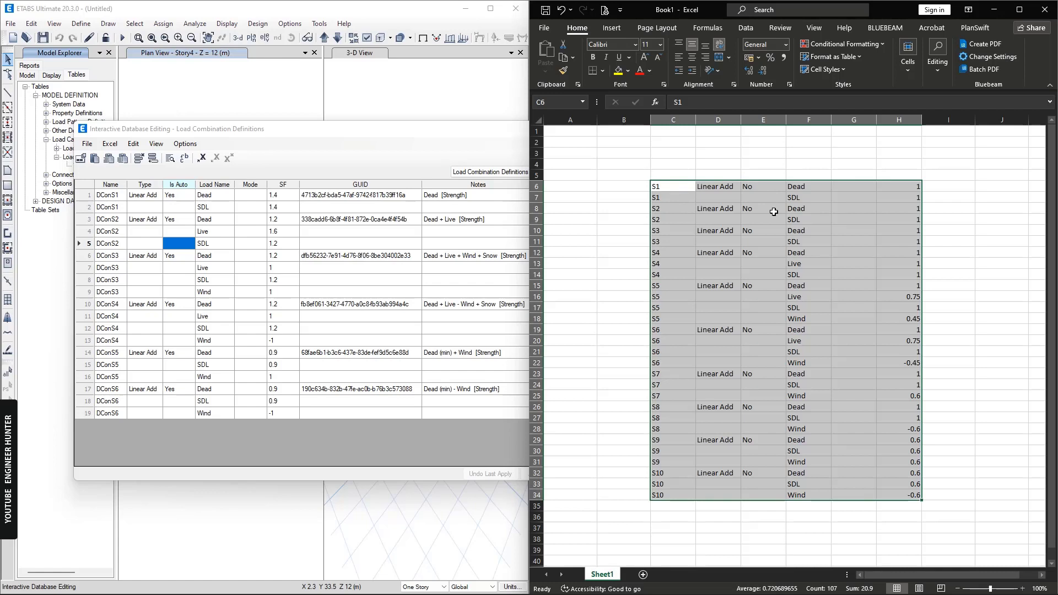
pyautogui.click(169, 158)
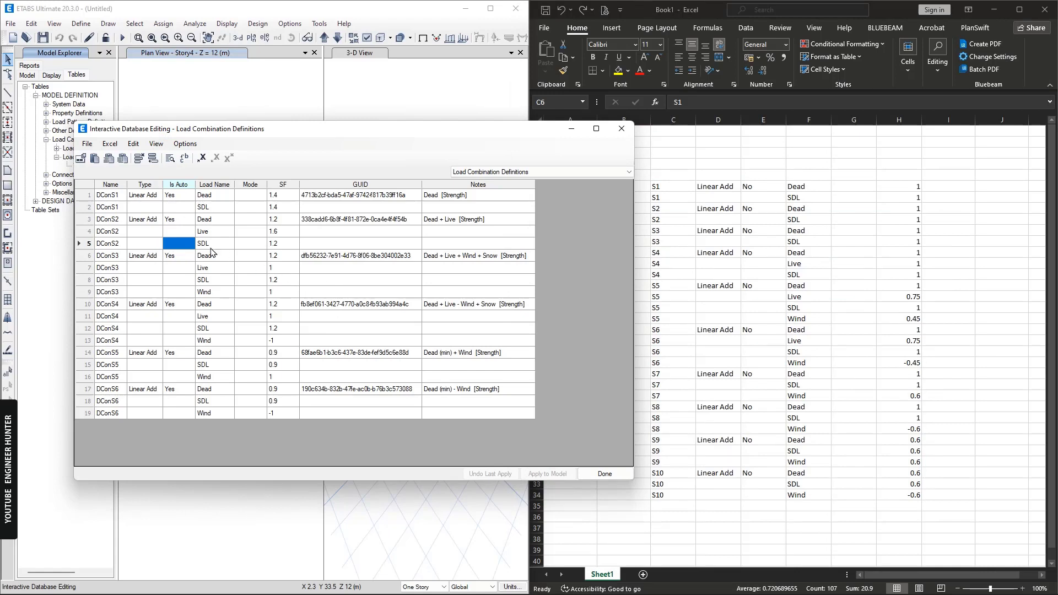
pyautogui.moveTo(810, 187); pyautogui.dragTo(803, 498)
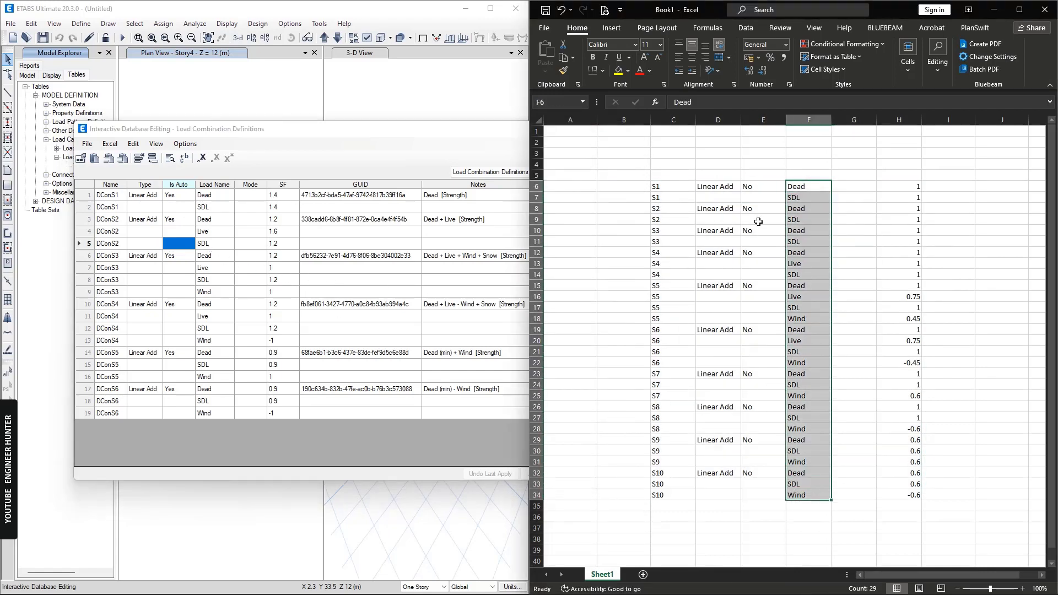
pyautogui.write('Dead SDL Dead SDL Dead SDL Dead Live SDL Dead Live SDL Wind Dead Live SDL Wind Dead SDL Wind Dead SDL Wind Dead SDL Wind Dead SDL Wind')
pyautogui.press('Escape')
pyautogui.click(306, 136)
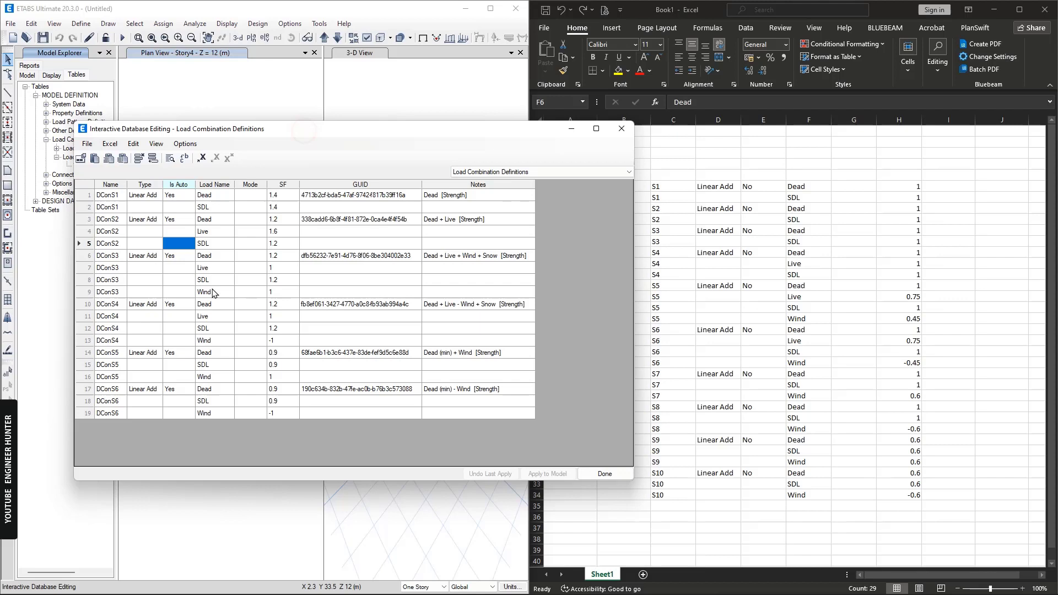
pyautogui.click(723, 220)
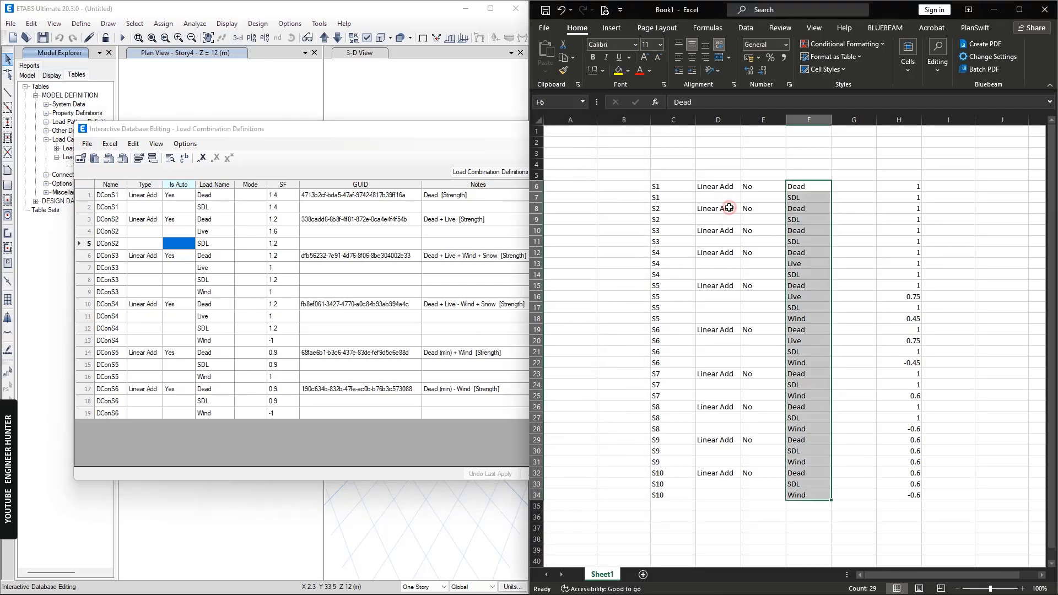
# - Copy the S1–S10 combination data C6:H34 in Excel
pyautogui.moveTo(664, 186); pyautogui.dragTo(902, 493)
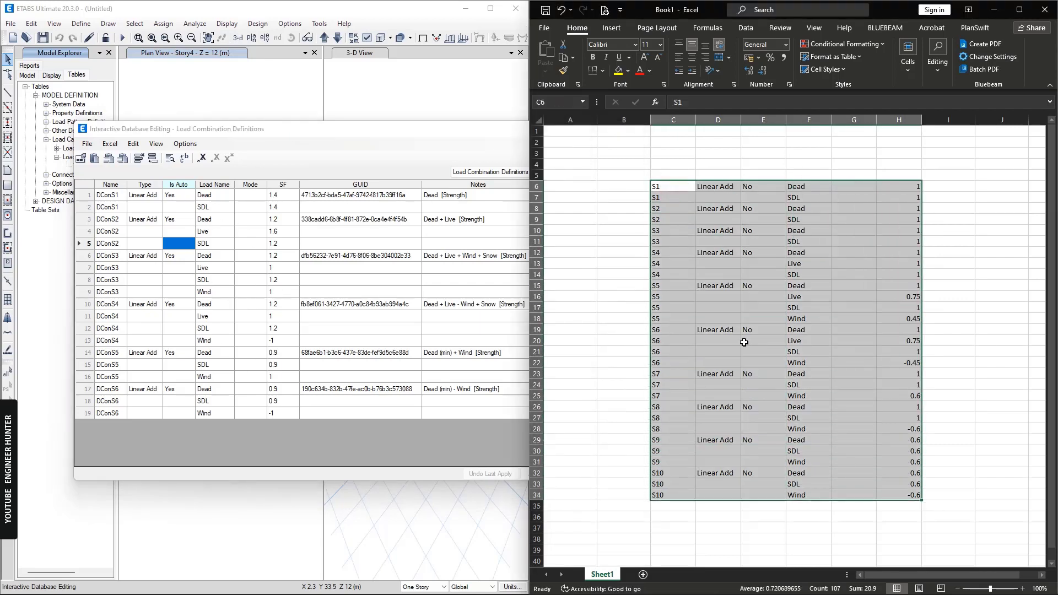
pyautogui.rightClick(682, 189)
pyautogui.click(713, 229)
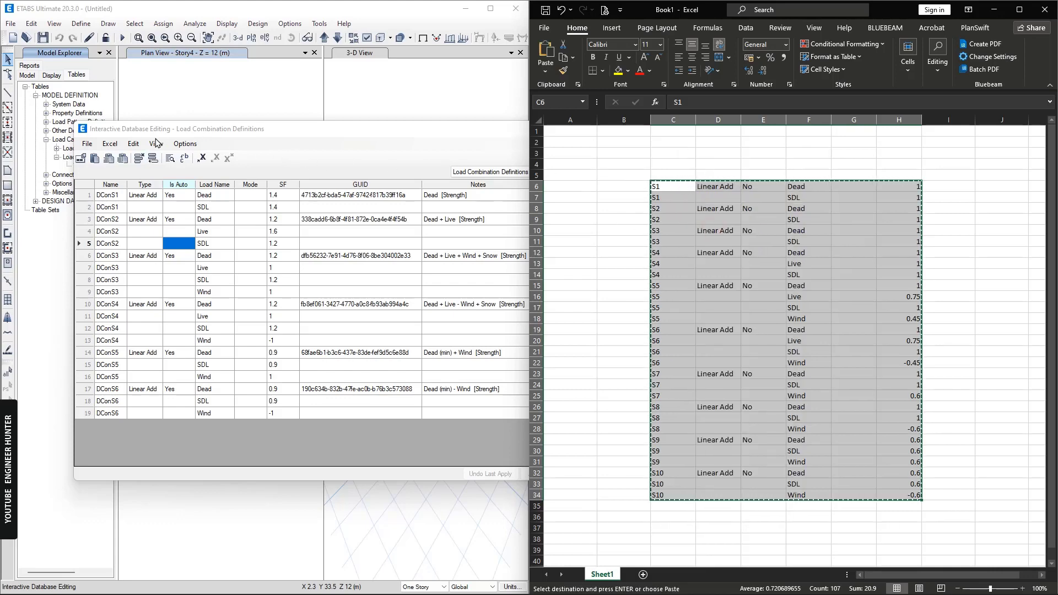
# - Paste Append the copied rows after DConS6 in the ETABS table, filling rows 20–48
pyautogui.click(135, 143)
pyautogui.click(133, 143)
pyautogui.click(110, 143)
pyautogui.moveTo(138, 144)
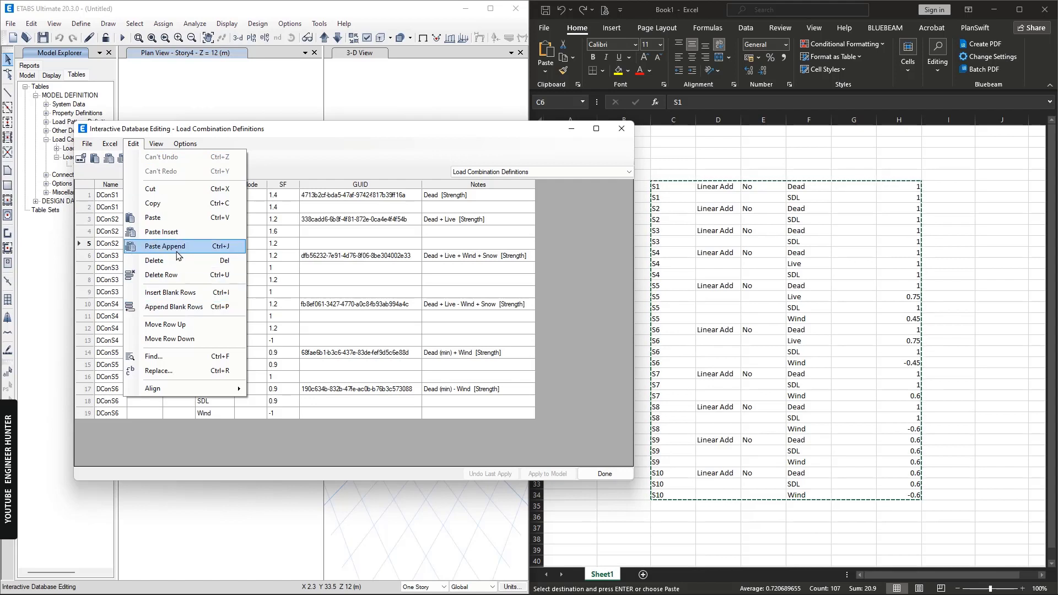
pyautogui.click(101, 413)
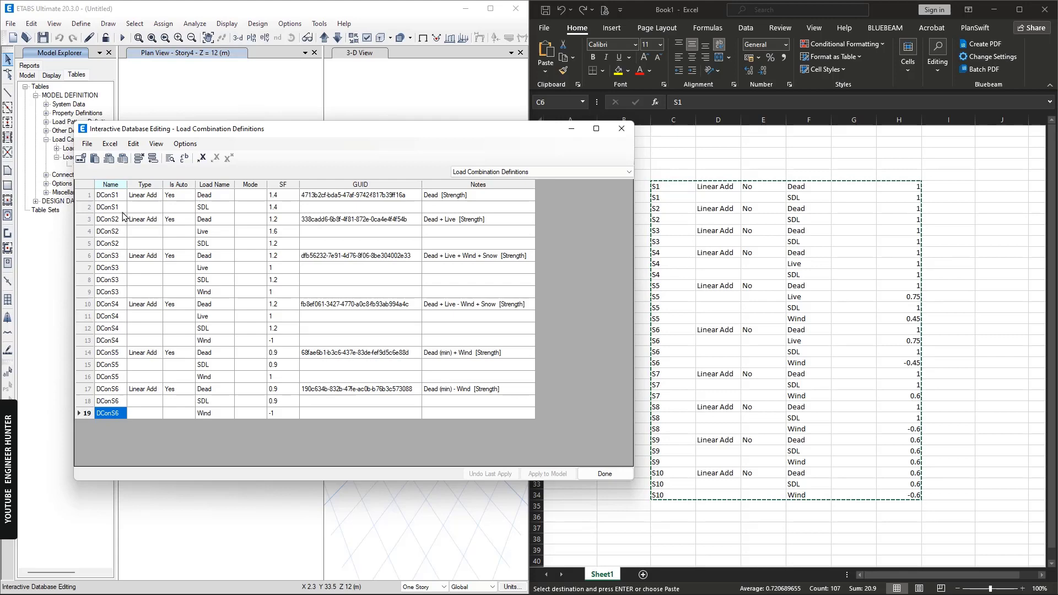
pyautogui.click(133, 144)
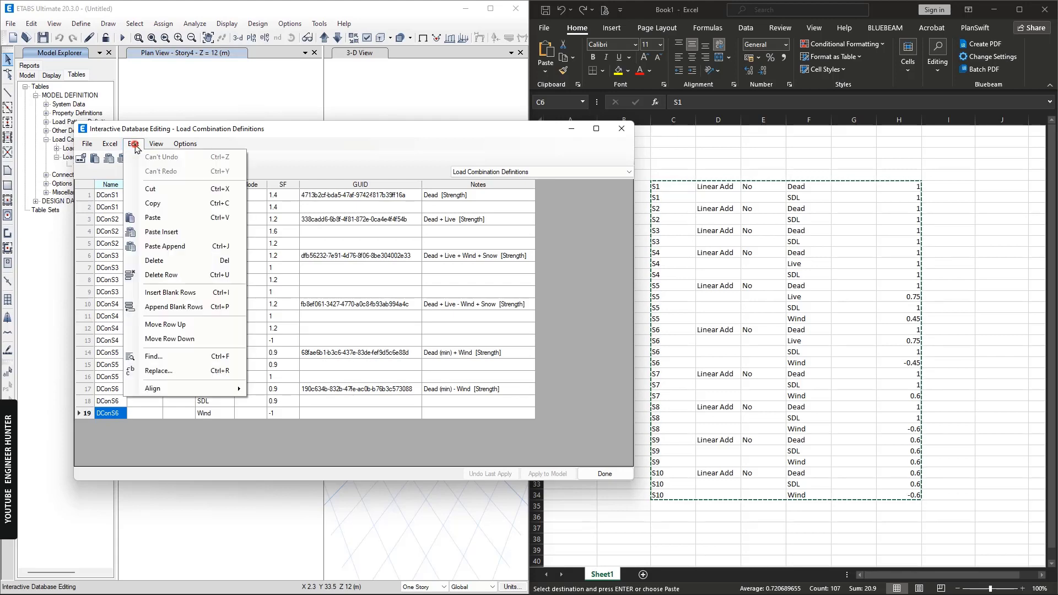
pyautogui.click(165, 246)
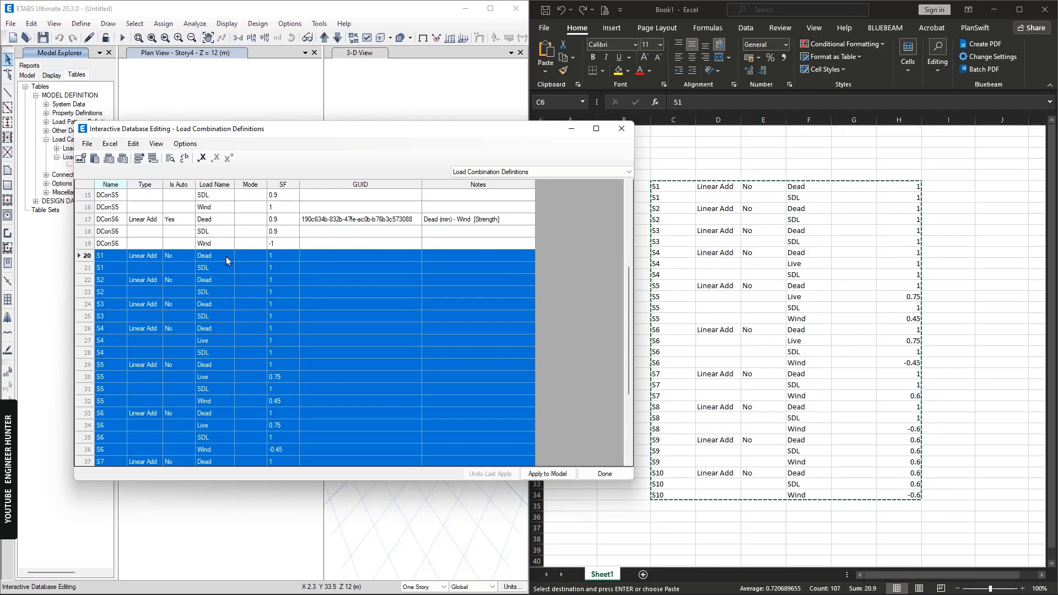
pyautogui.scroll(-4, 116, 255)
pyautogui.scroll(4, 380, 314)
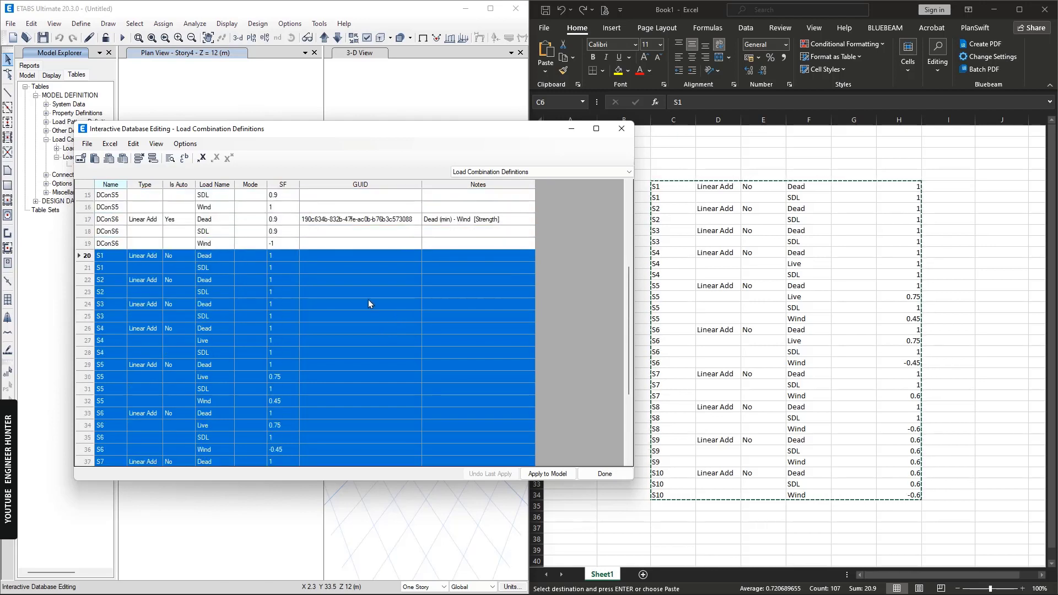
pyautogui.click(368, 302)
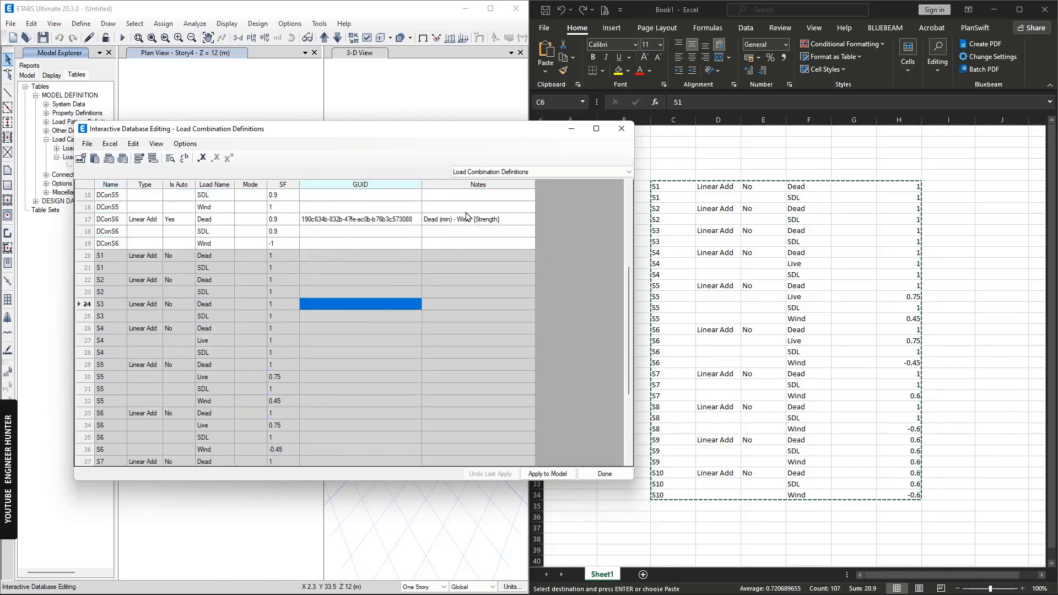
pyautogui.scroll(5, 304, 328)
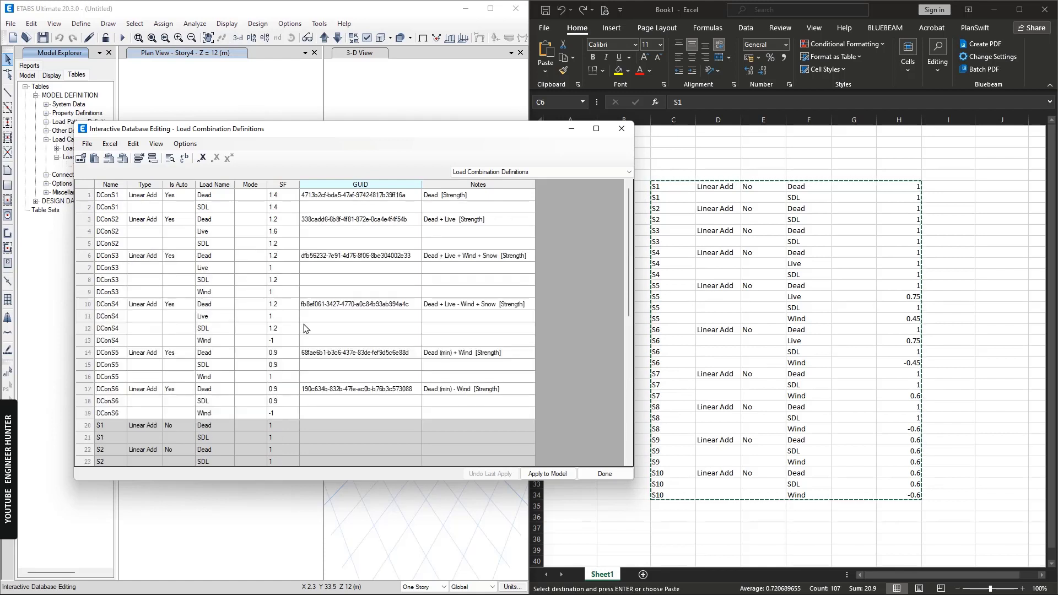
# - Apply the edited combination table to the model with File > Apply to Model and click Done
pyautogui.click(86, 145)
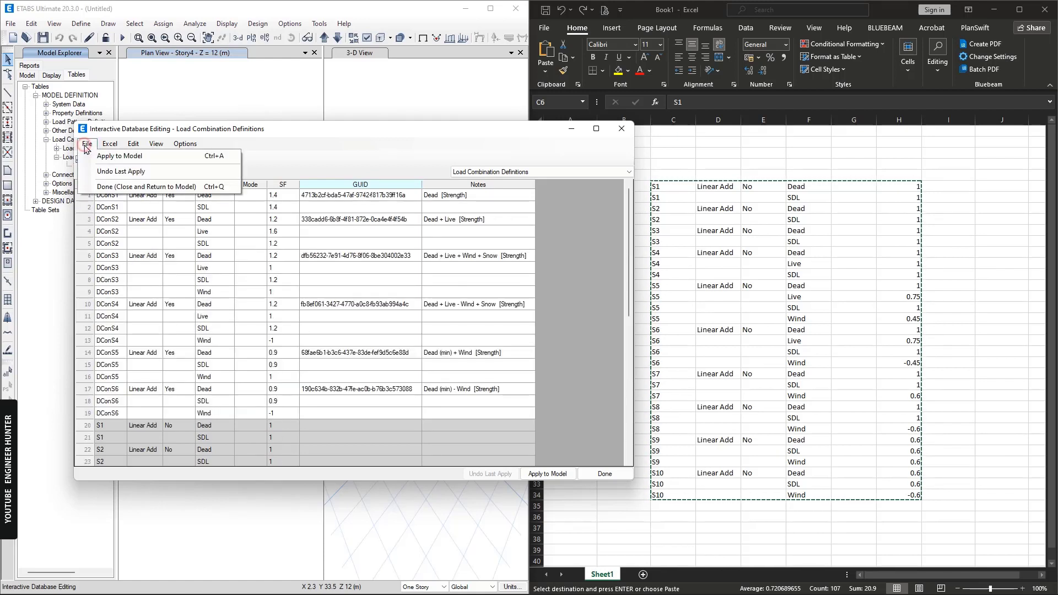
pyautogui.click(120, 156)
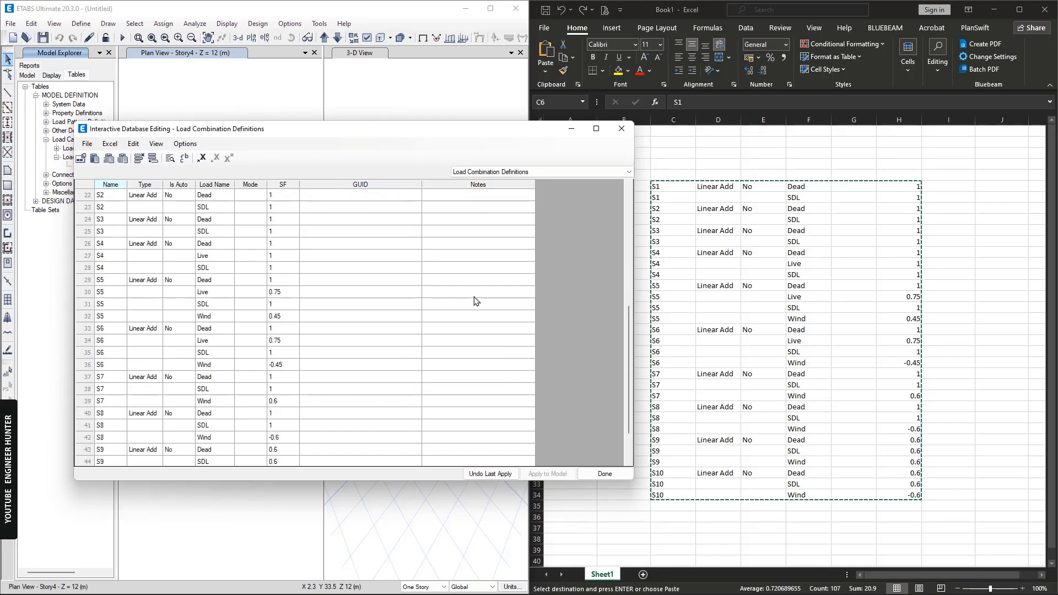
pyautogui.click(620, 130)
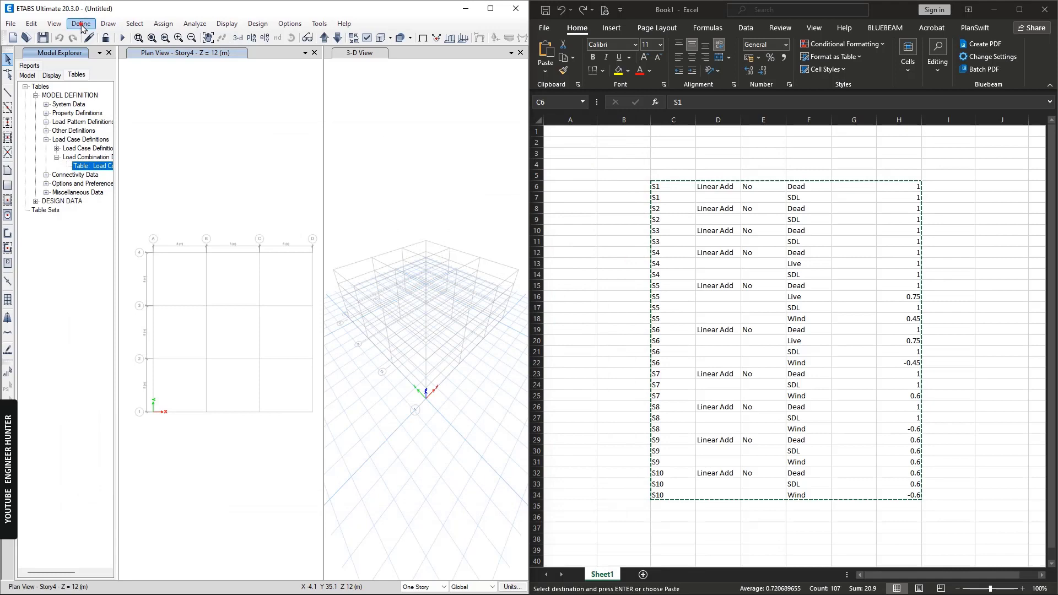
# - Open the Load Combinations list and select the imported S1 through S10 entries
pyautogui.click(81, 26)
pyautogui.click(104, 299)
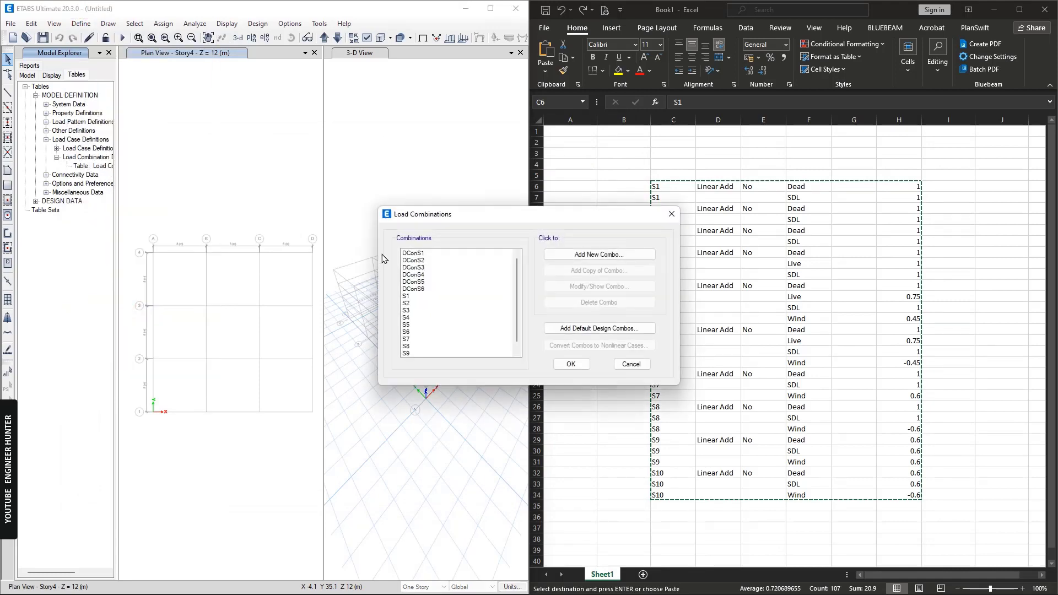
pyautogui.scroll(-1, 441, 325)
pyautogui.moveTo(409, 292)
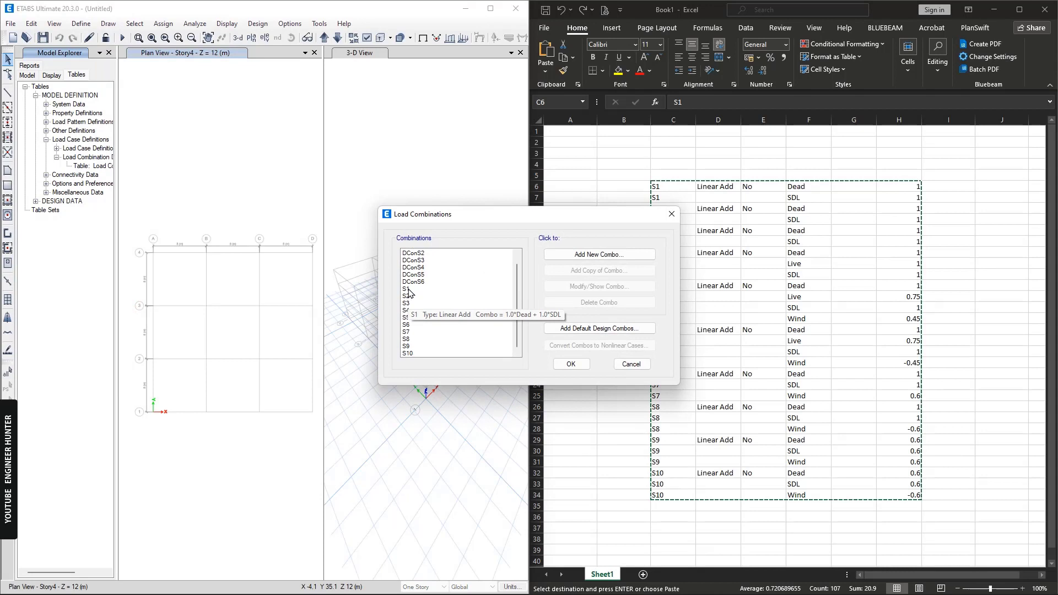
pyautogui.moveTo(409, 290); pyautogui.dragTo(419, 357)
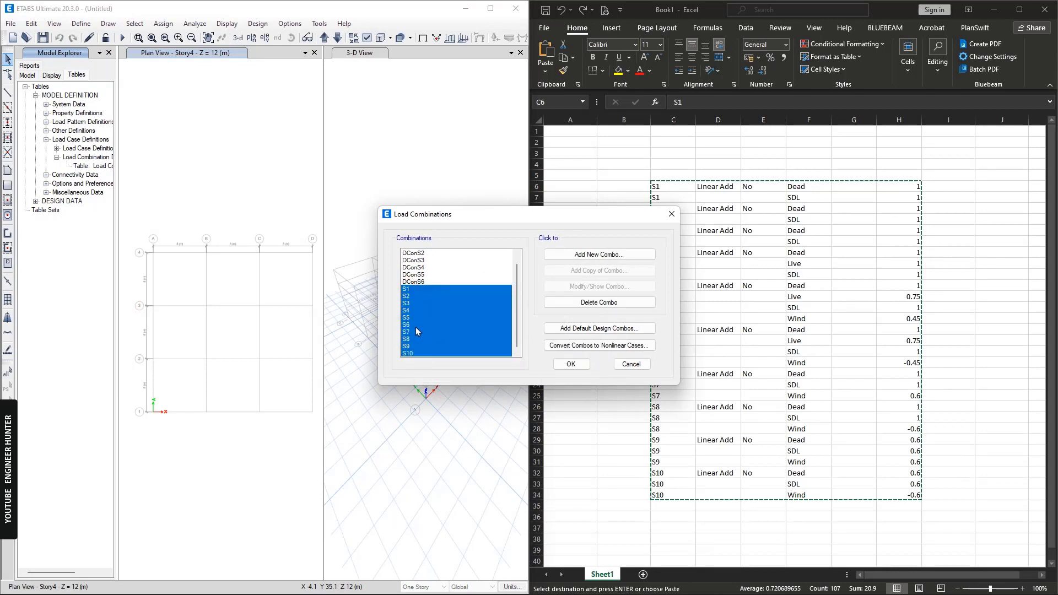
# - Review the S3 and S6 combination definitions, cancelling each without changes
pyautogui.click(415, 303)
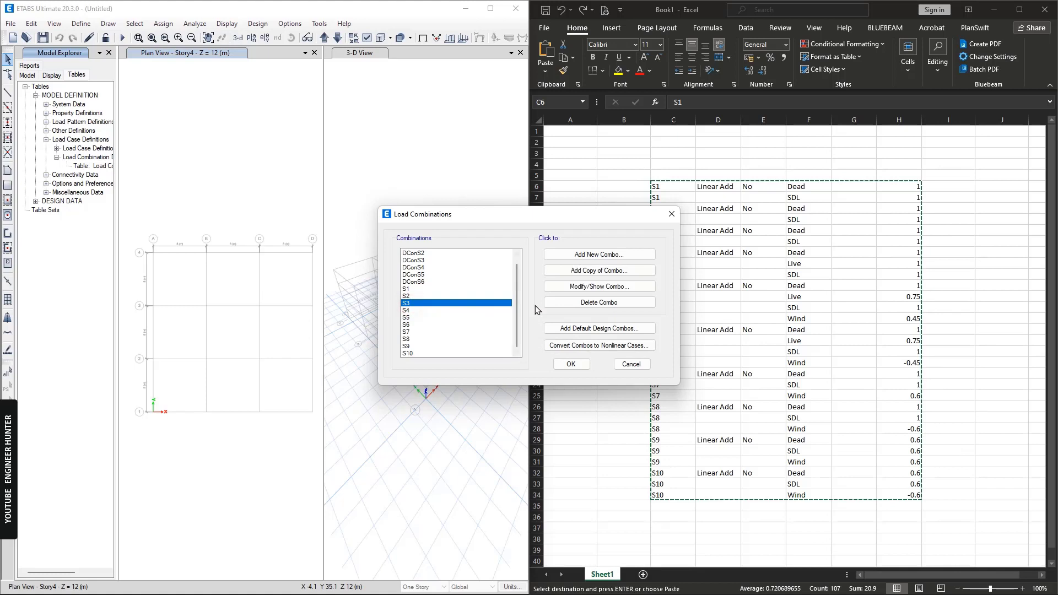
pyautogui.click(578, 287)
pyautogui.moveTo(501, 176); pyautogui.dragTo(348, 161)
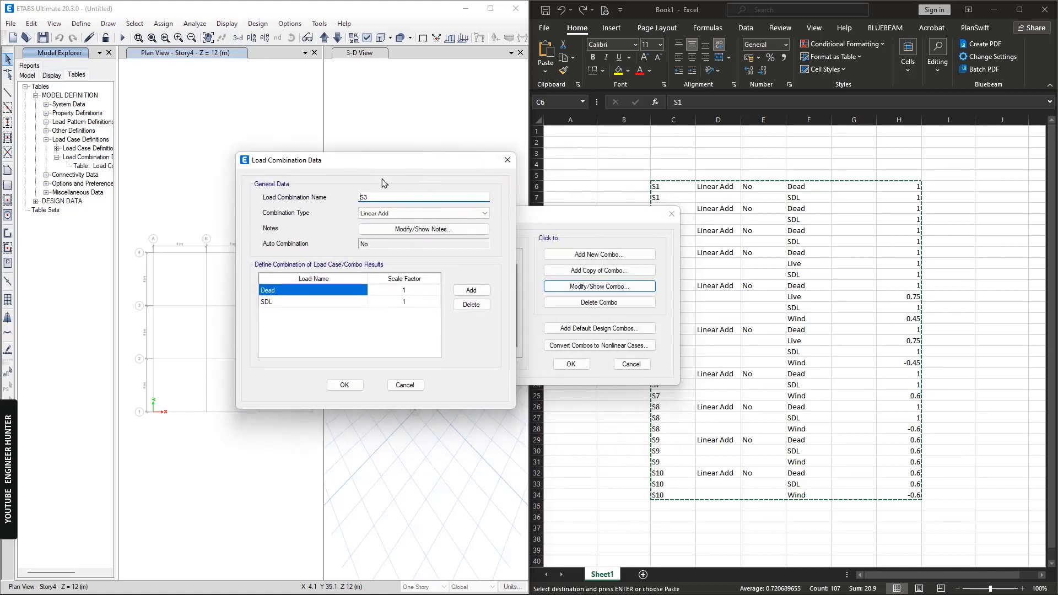
pyautogui.click(415, 387)
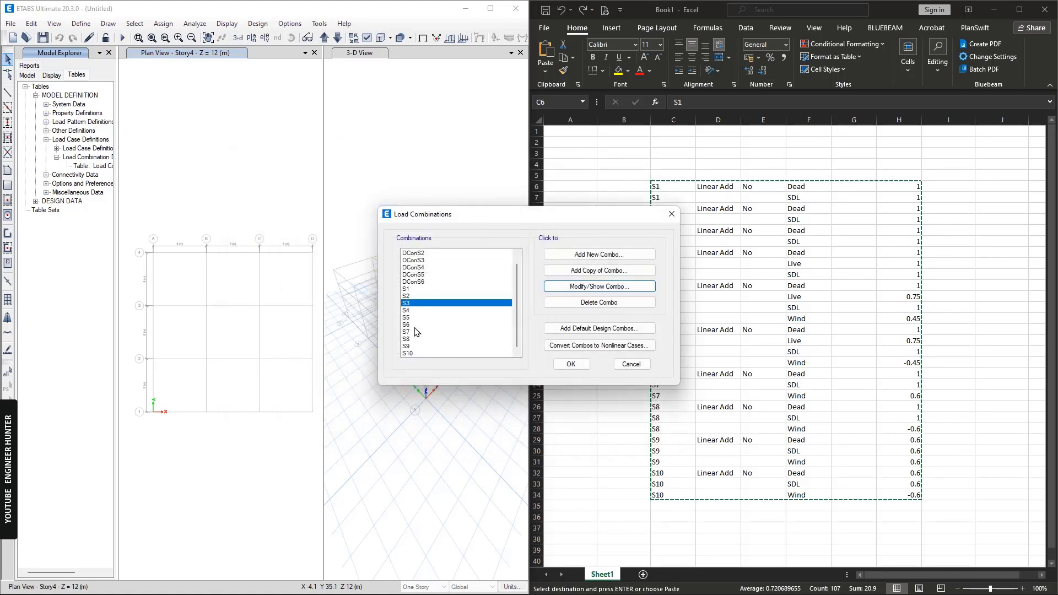
pyautogui.click(419, 327)
pyautogui.click(587, 287)
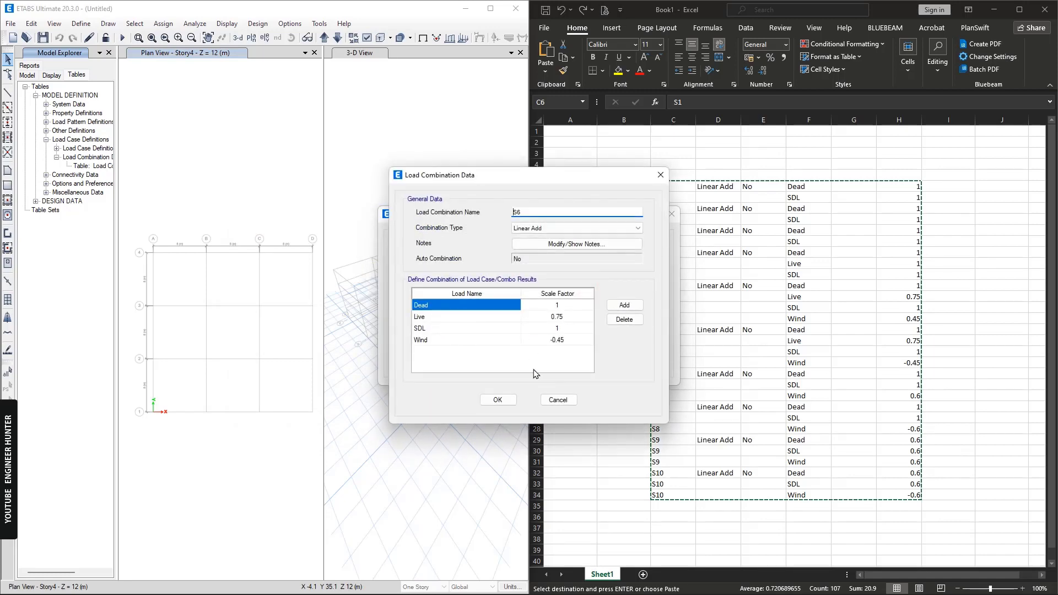
pyautogui.click(559, 400)
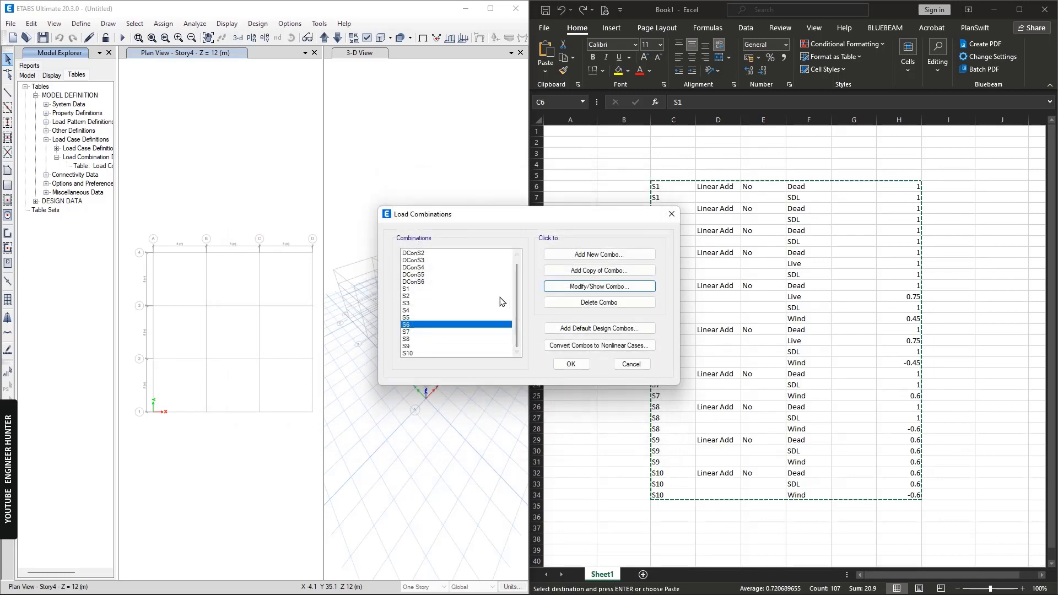